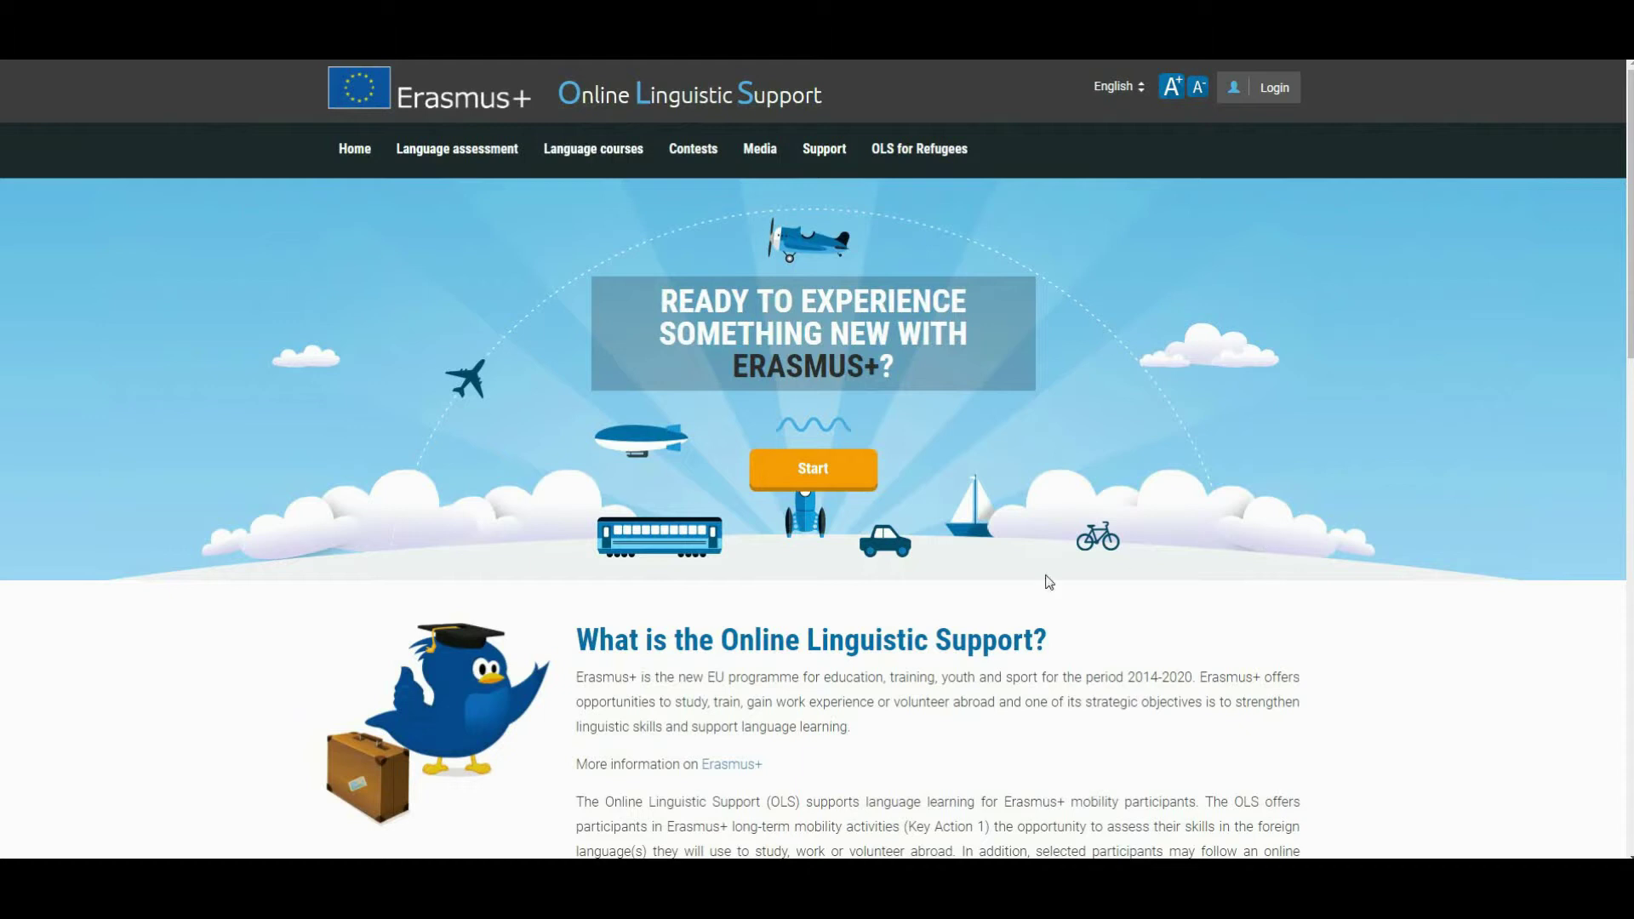
- Log in to the Erasmus+ Online Linguistic Support account by entering the login e-mail and the account password
left_click(803, 470)
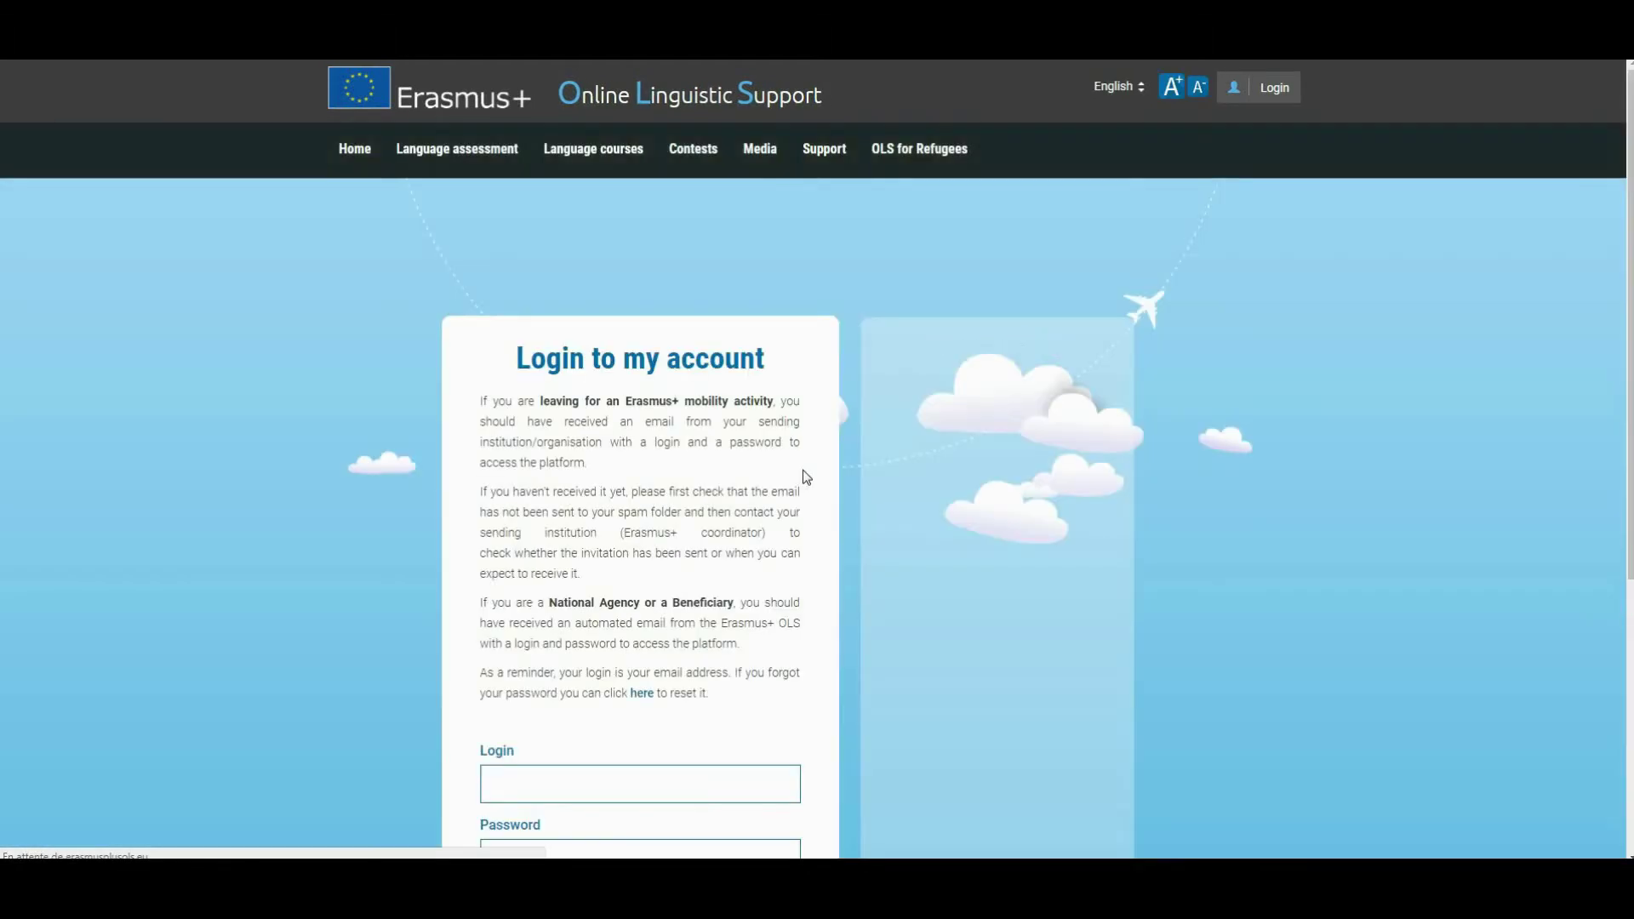
left_click_drag(1624, 446, 1608, 581)
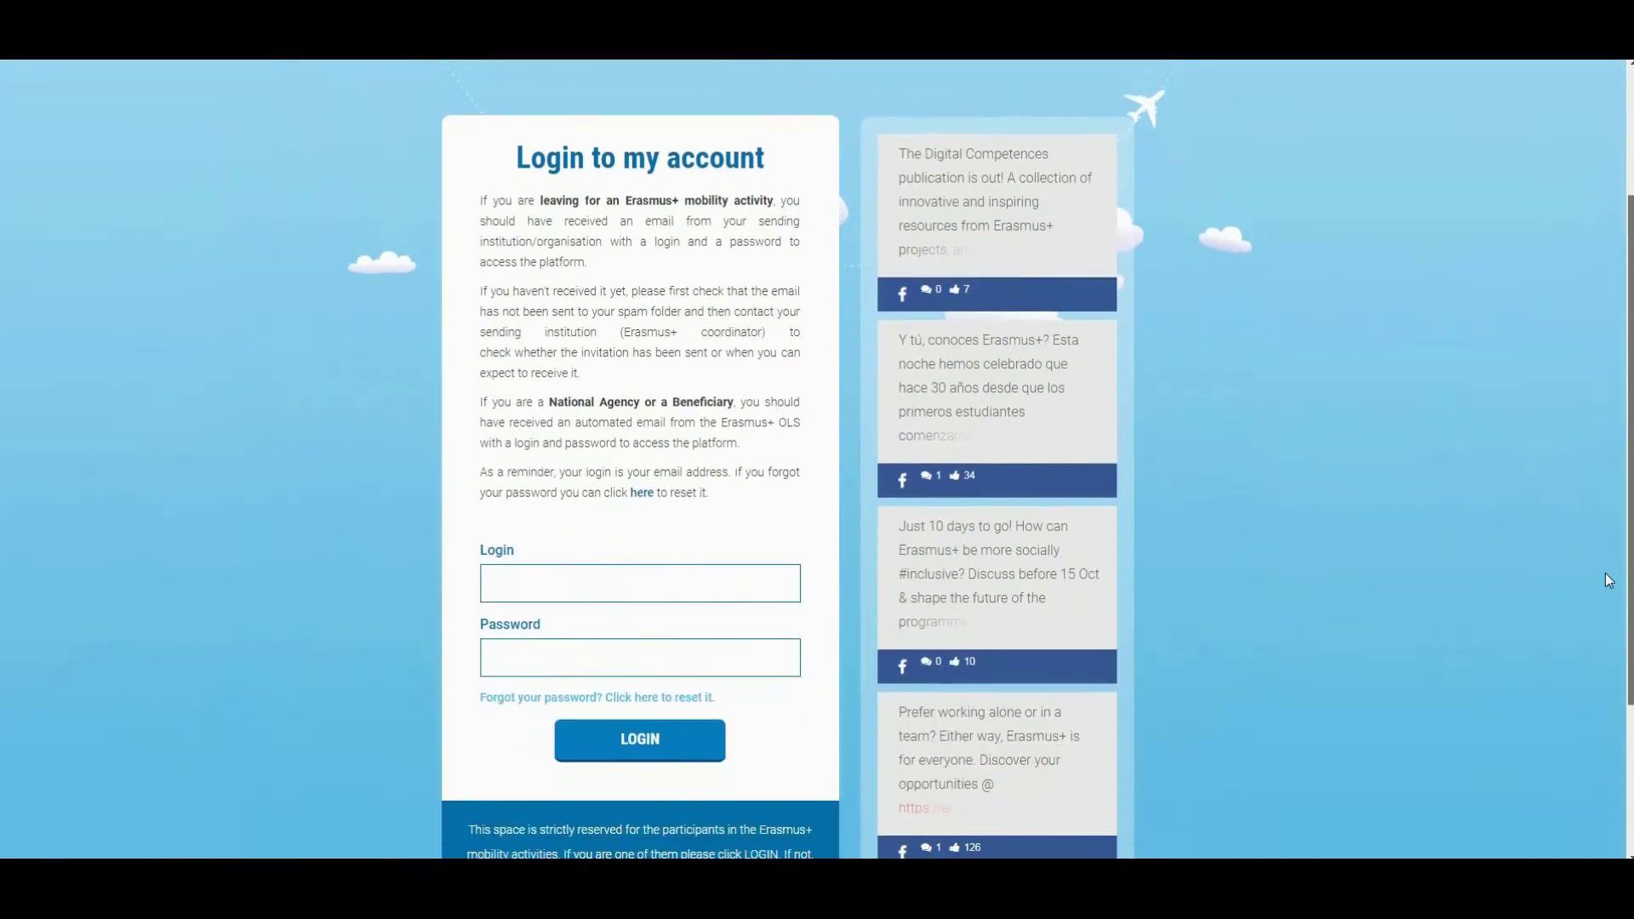
left_click(691, 585)
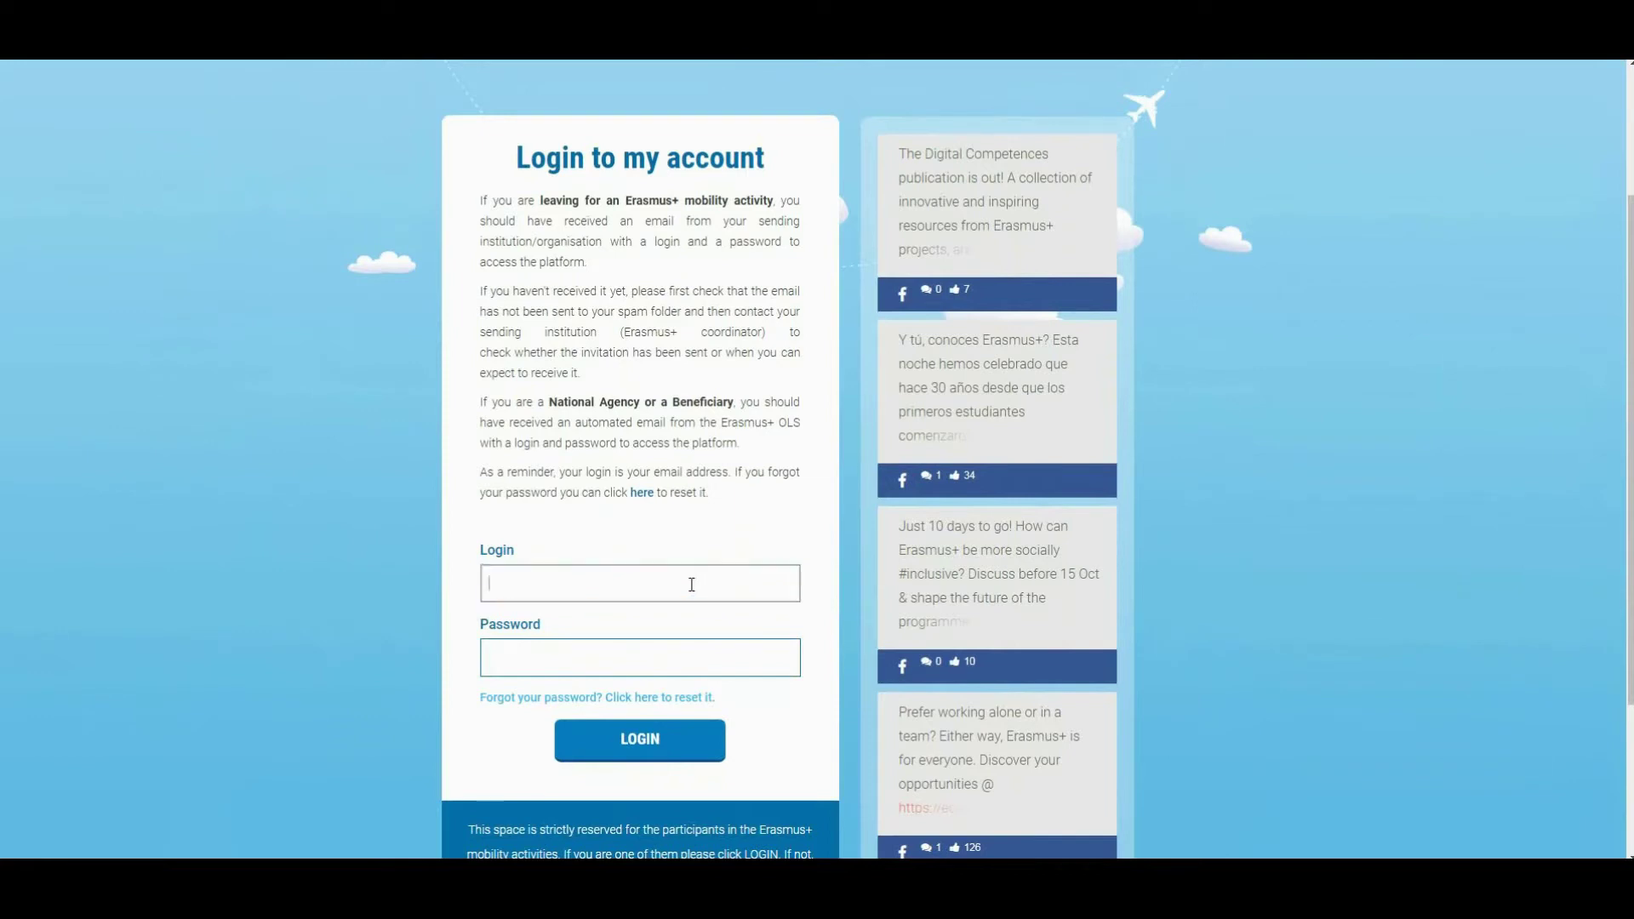
key("ctrl+v")
left_click(678, 654)
type("e**********")
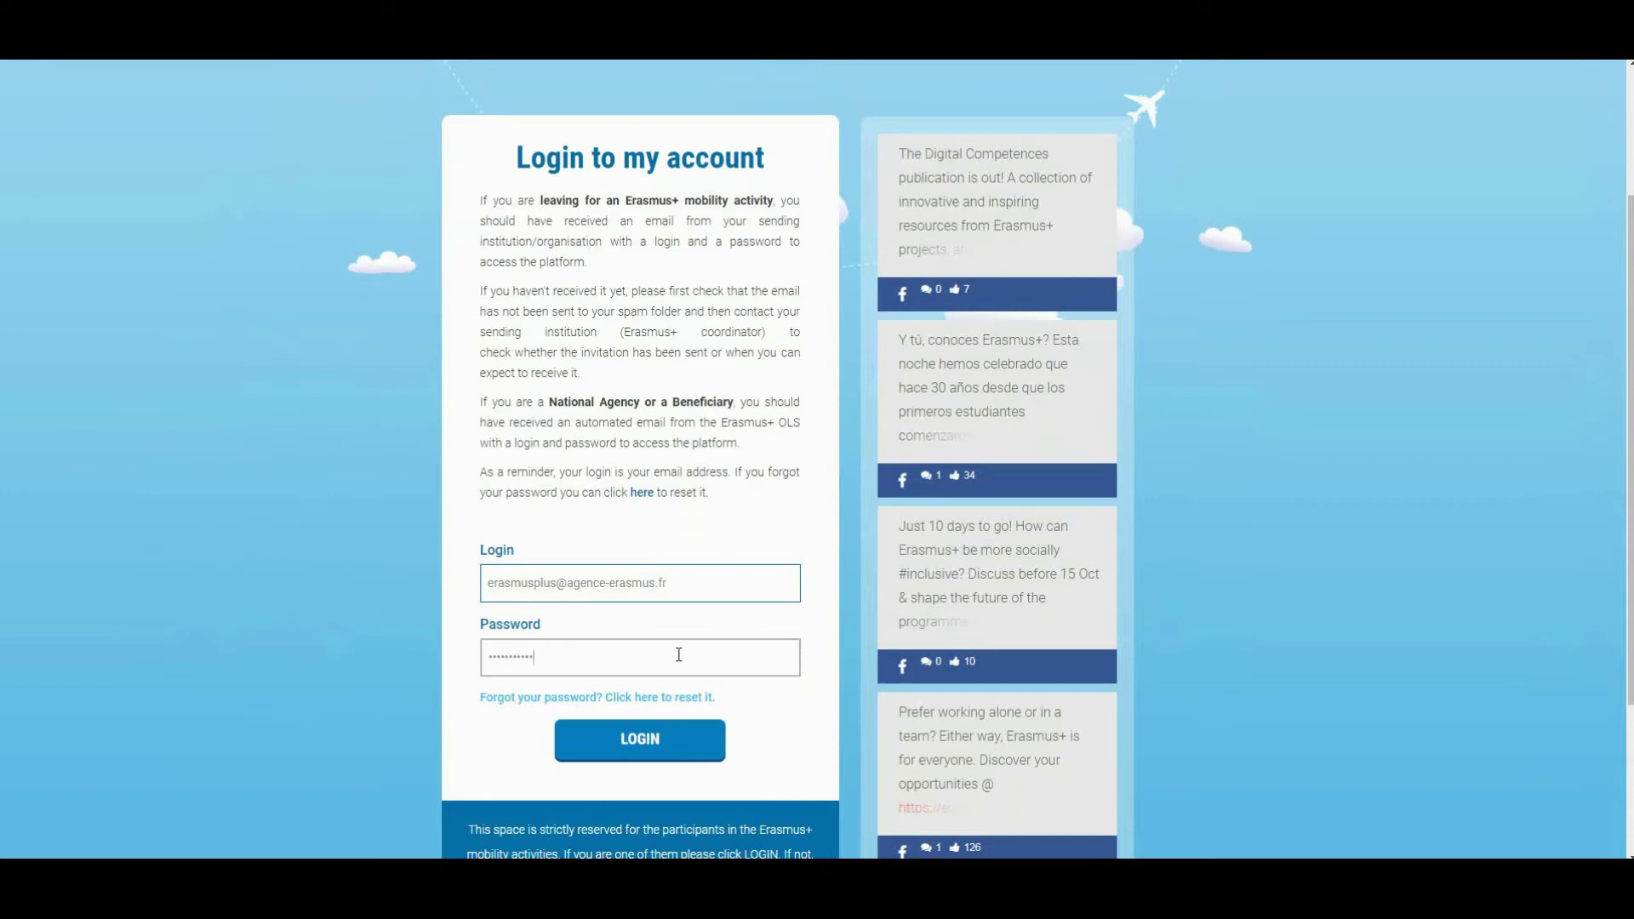
left_click(652, 739)
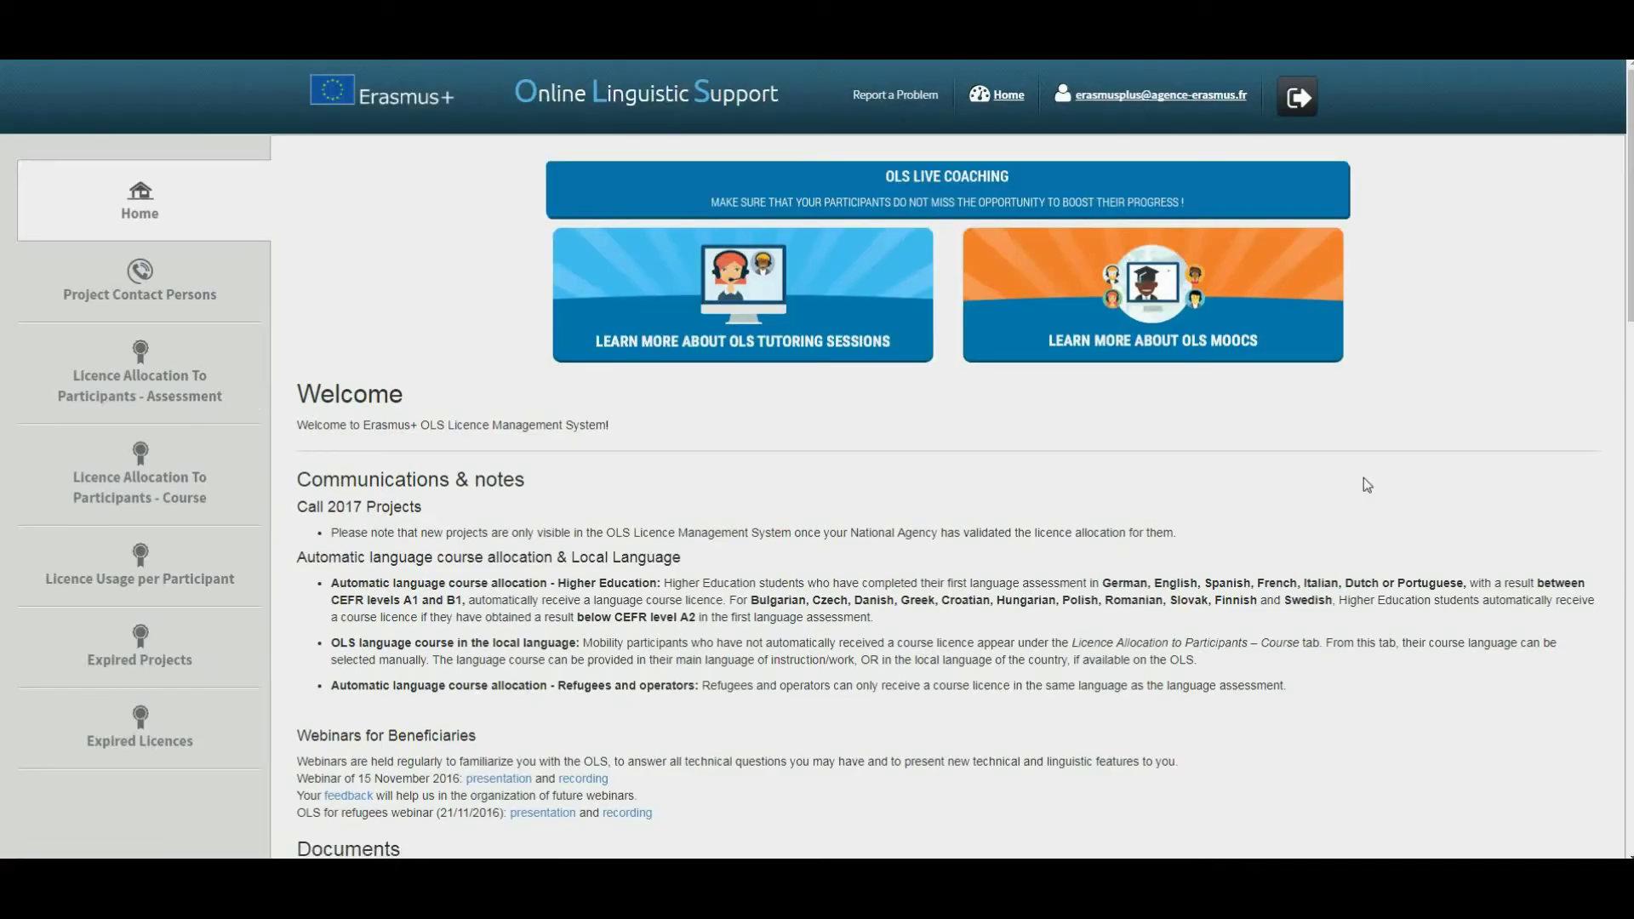
- Open the assessment licence allocation page for project 2016-0NA-FR01
mouse_move(1627, 317)
left_mouse_down()
mouse_move(1610, 733)
mouse_move(1598, 301)
left_mouse_up()
left_click(246, 389)
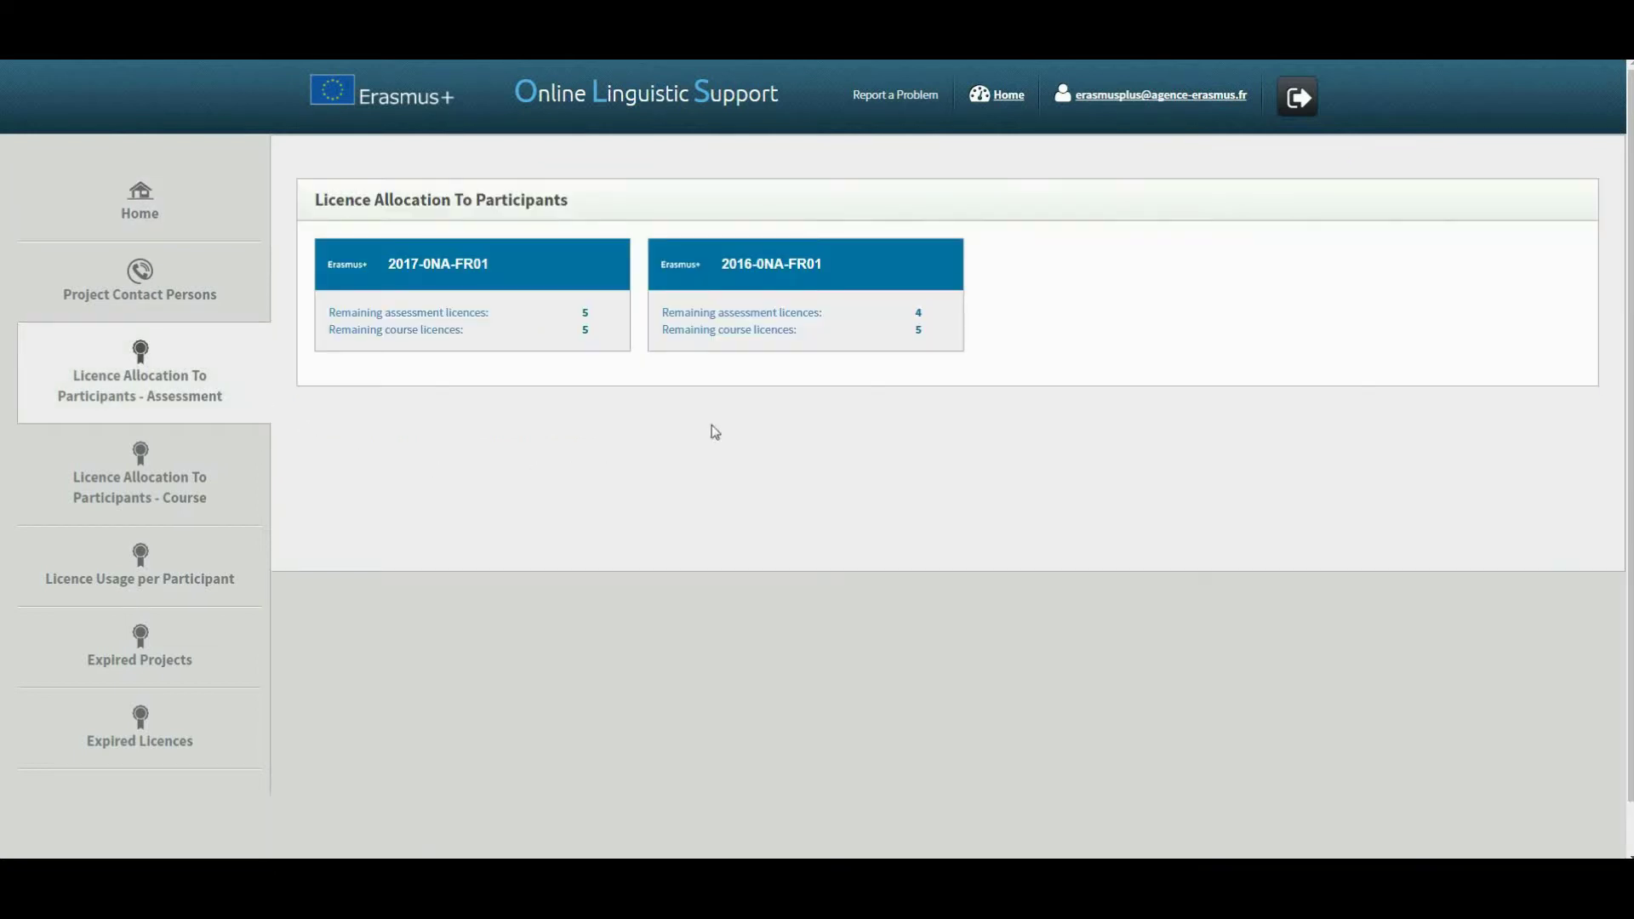
left_click(789, 274)
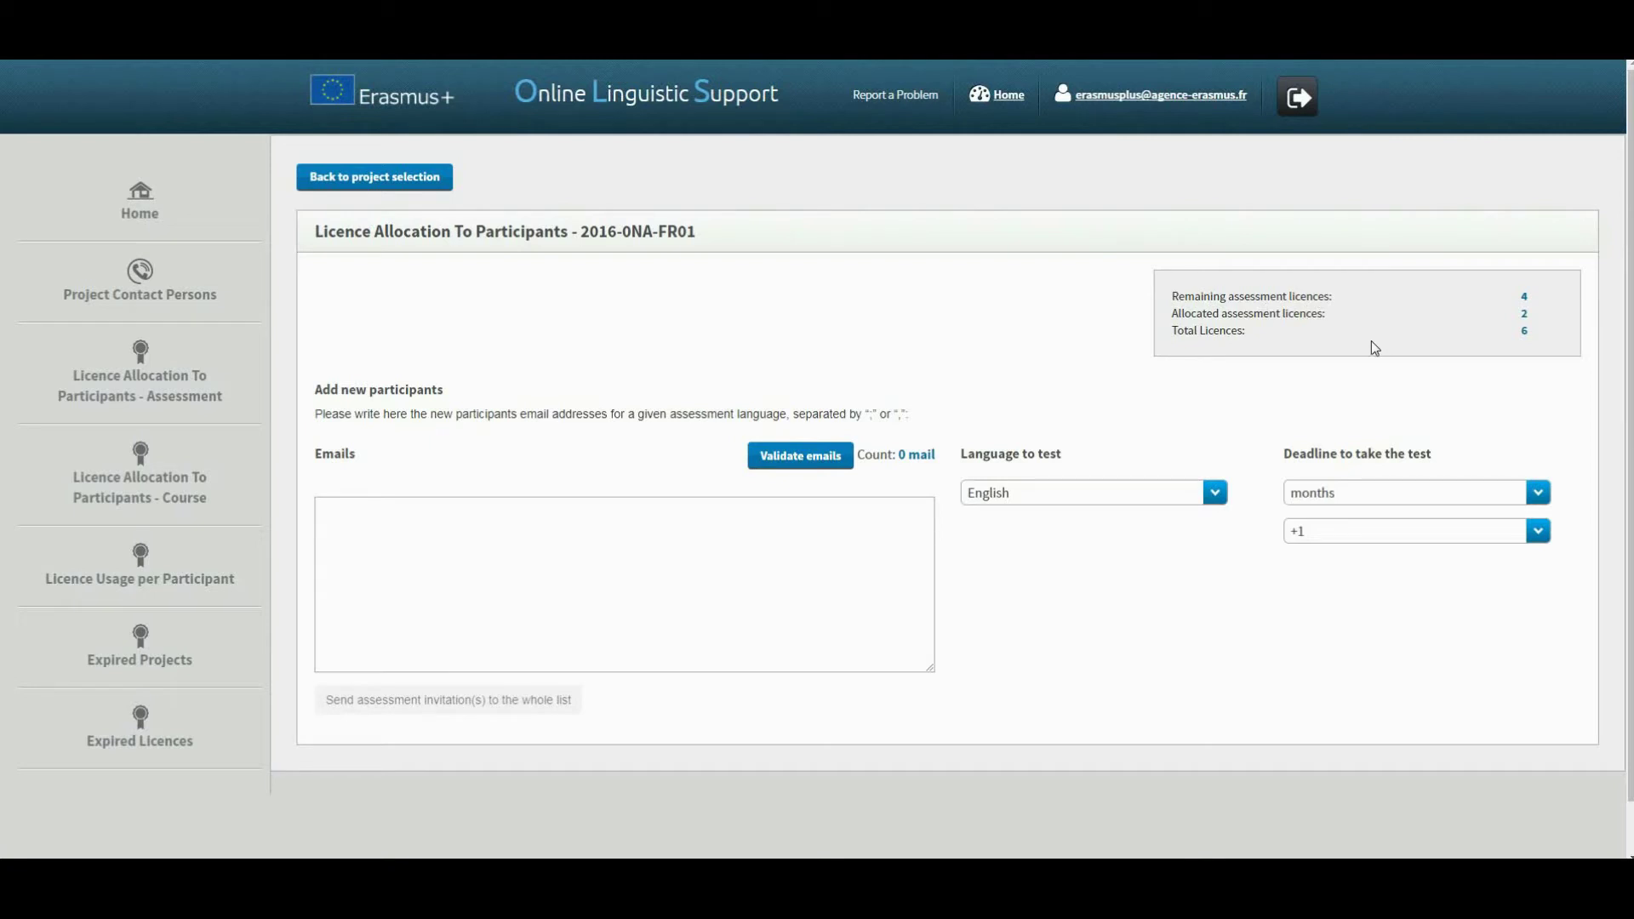
- Enter and validate one participant's e-mail, and send the assessment invitation with English as test language and a deadline of +1 month
left_click(437, 532)
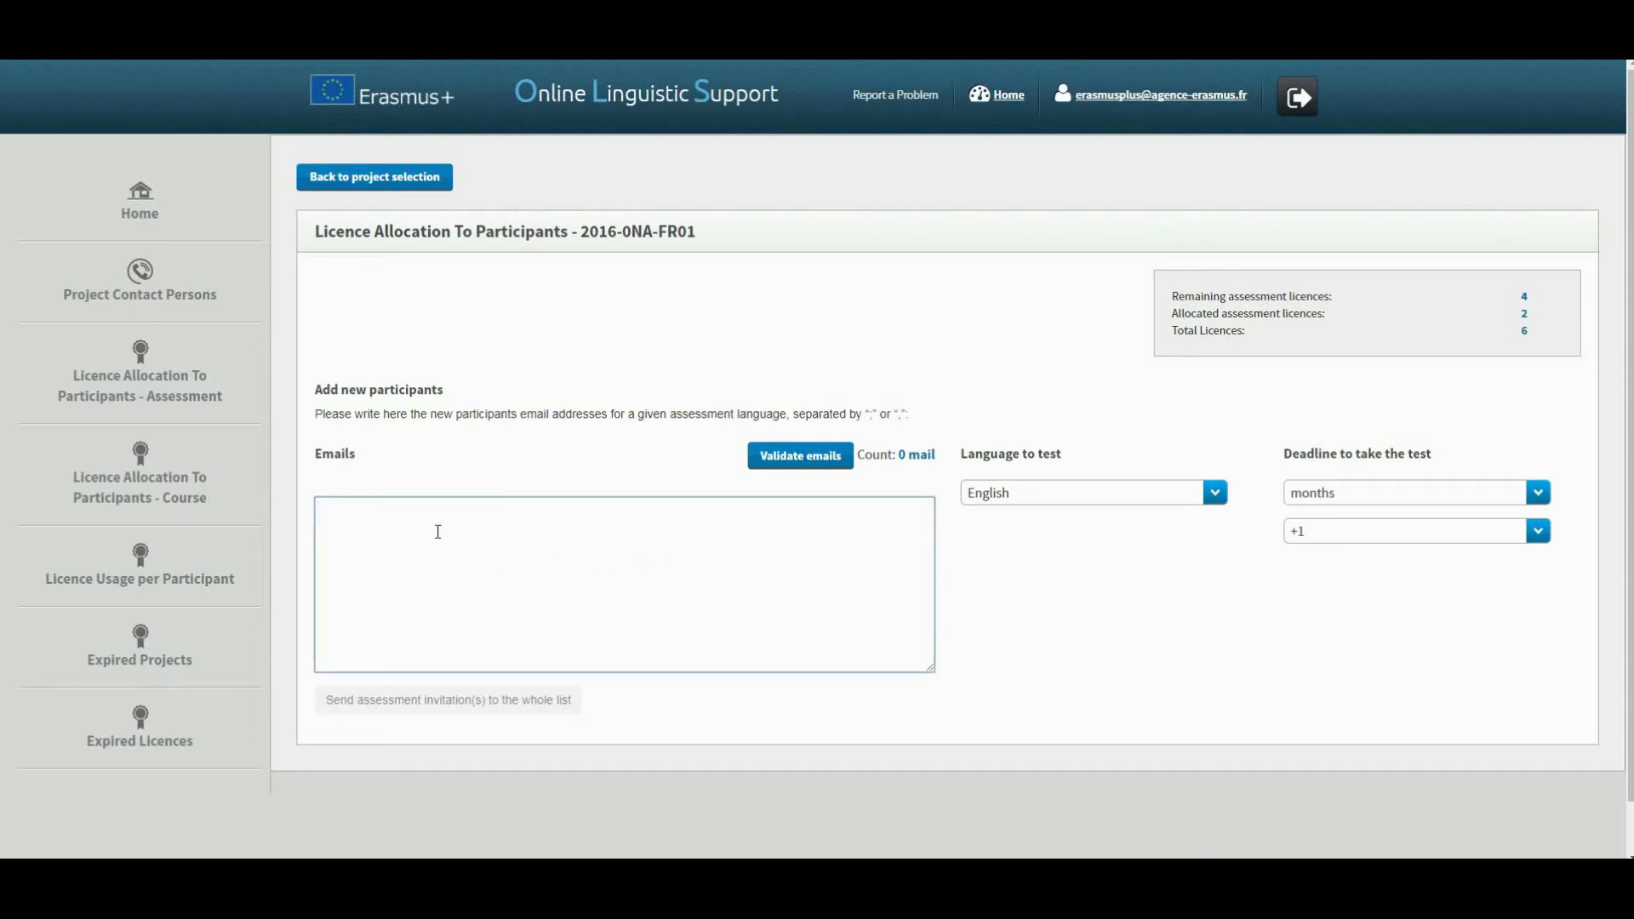
key("ctrl+v")
left_click(805, 468)
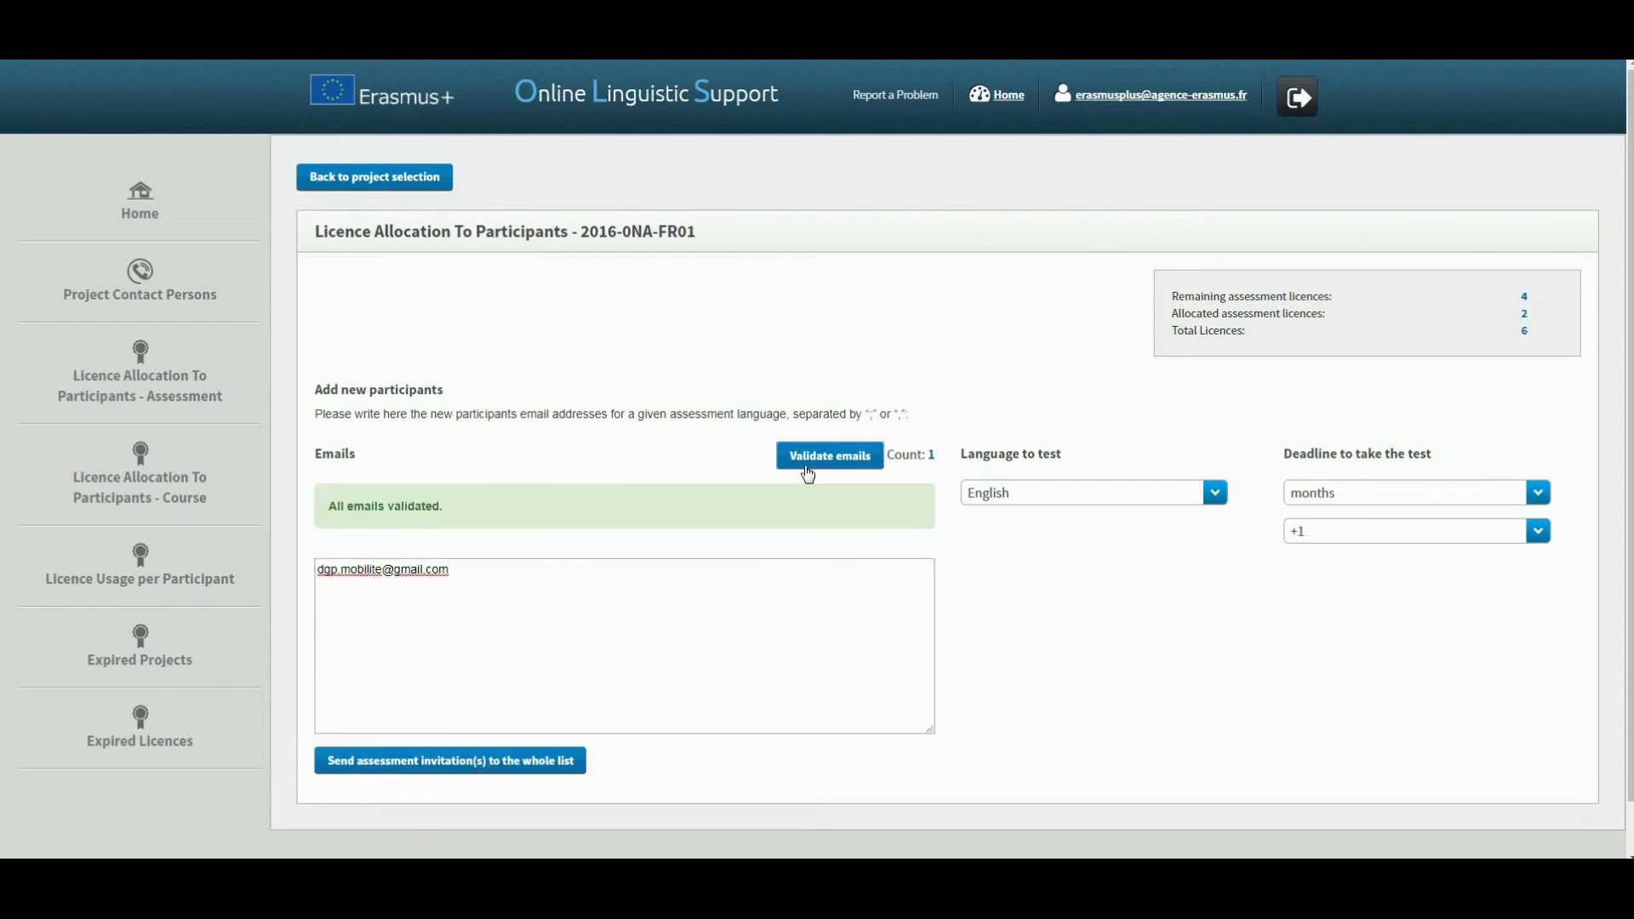
left_click(1220, 501)
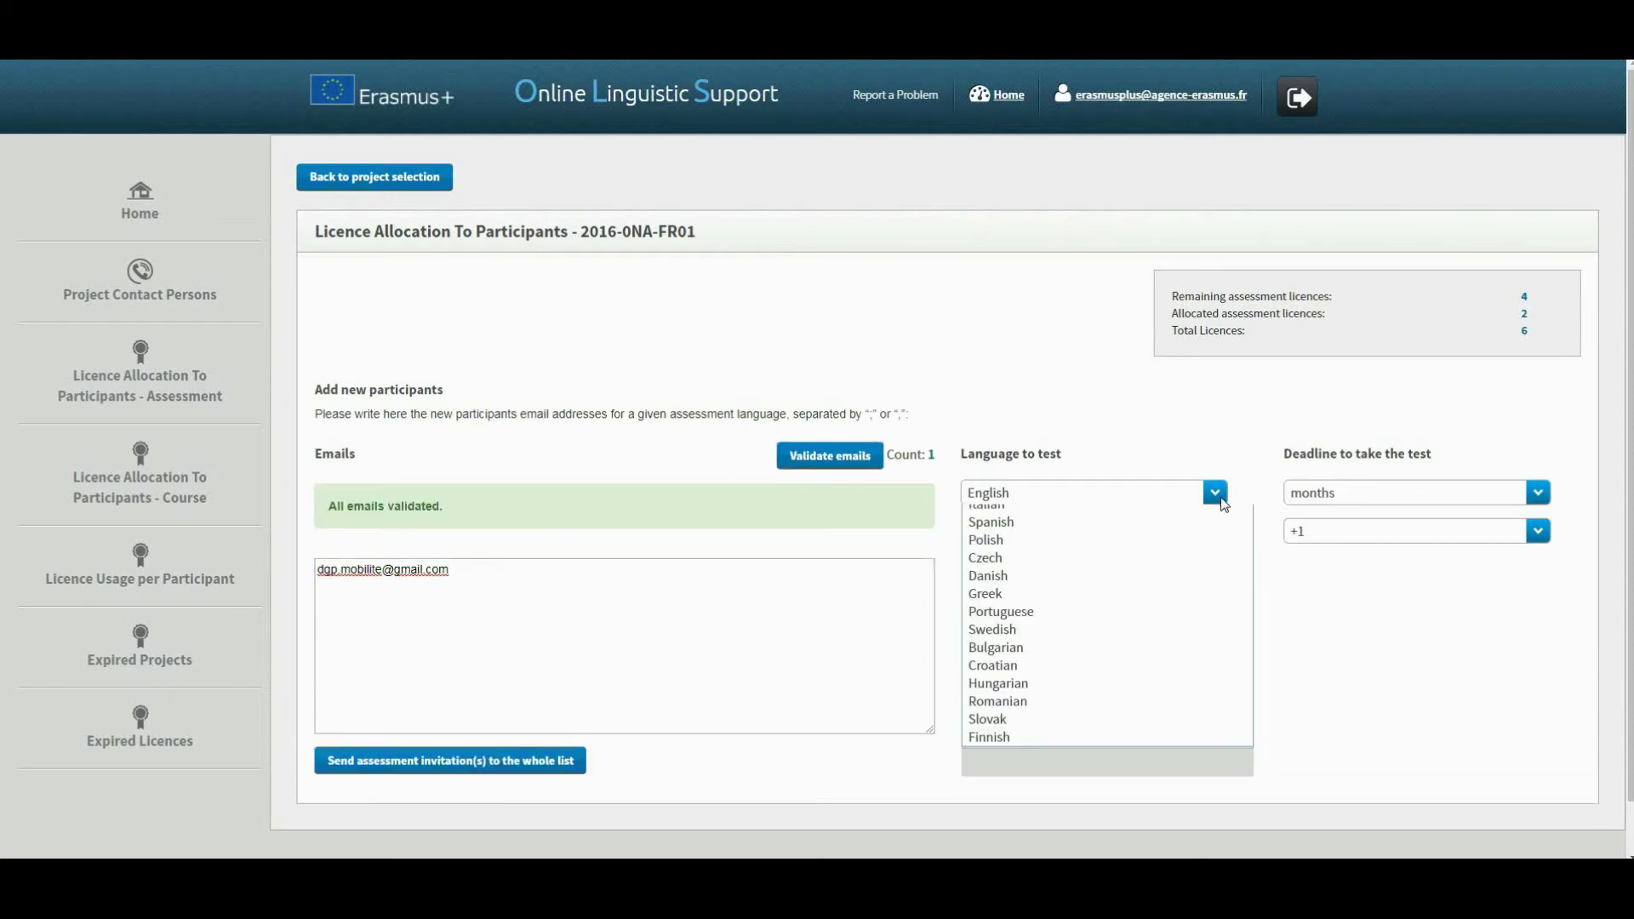
left_click(1223, 501)
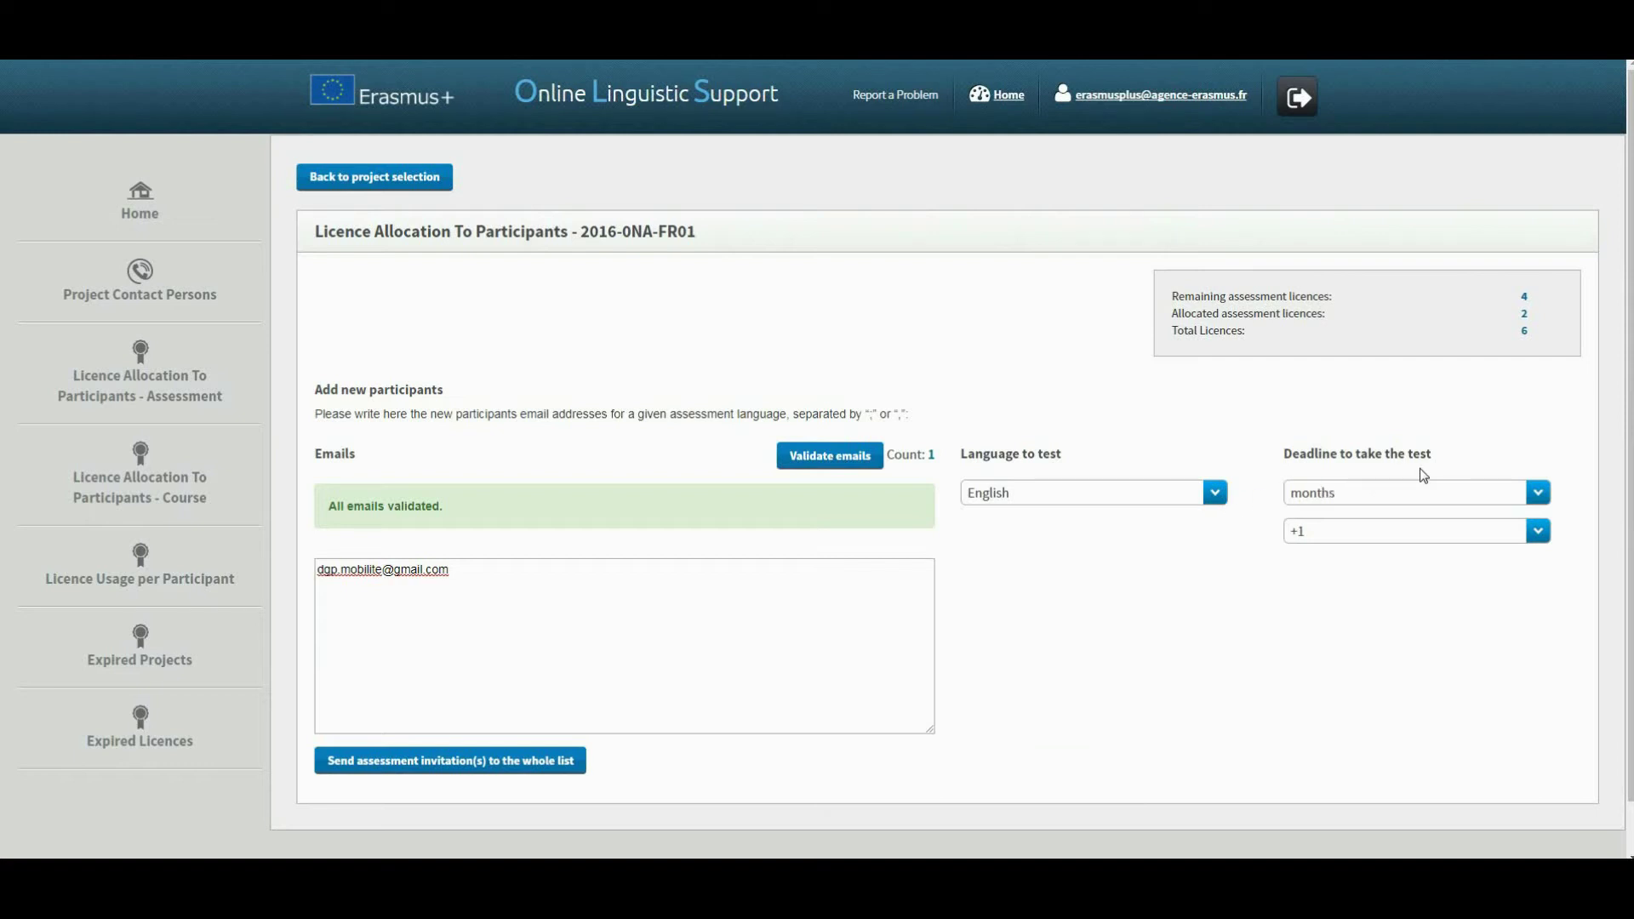
left_click(564, 766)
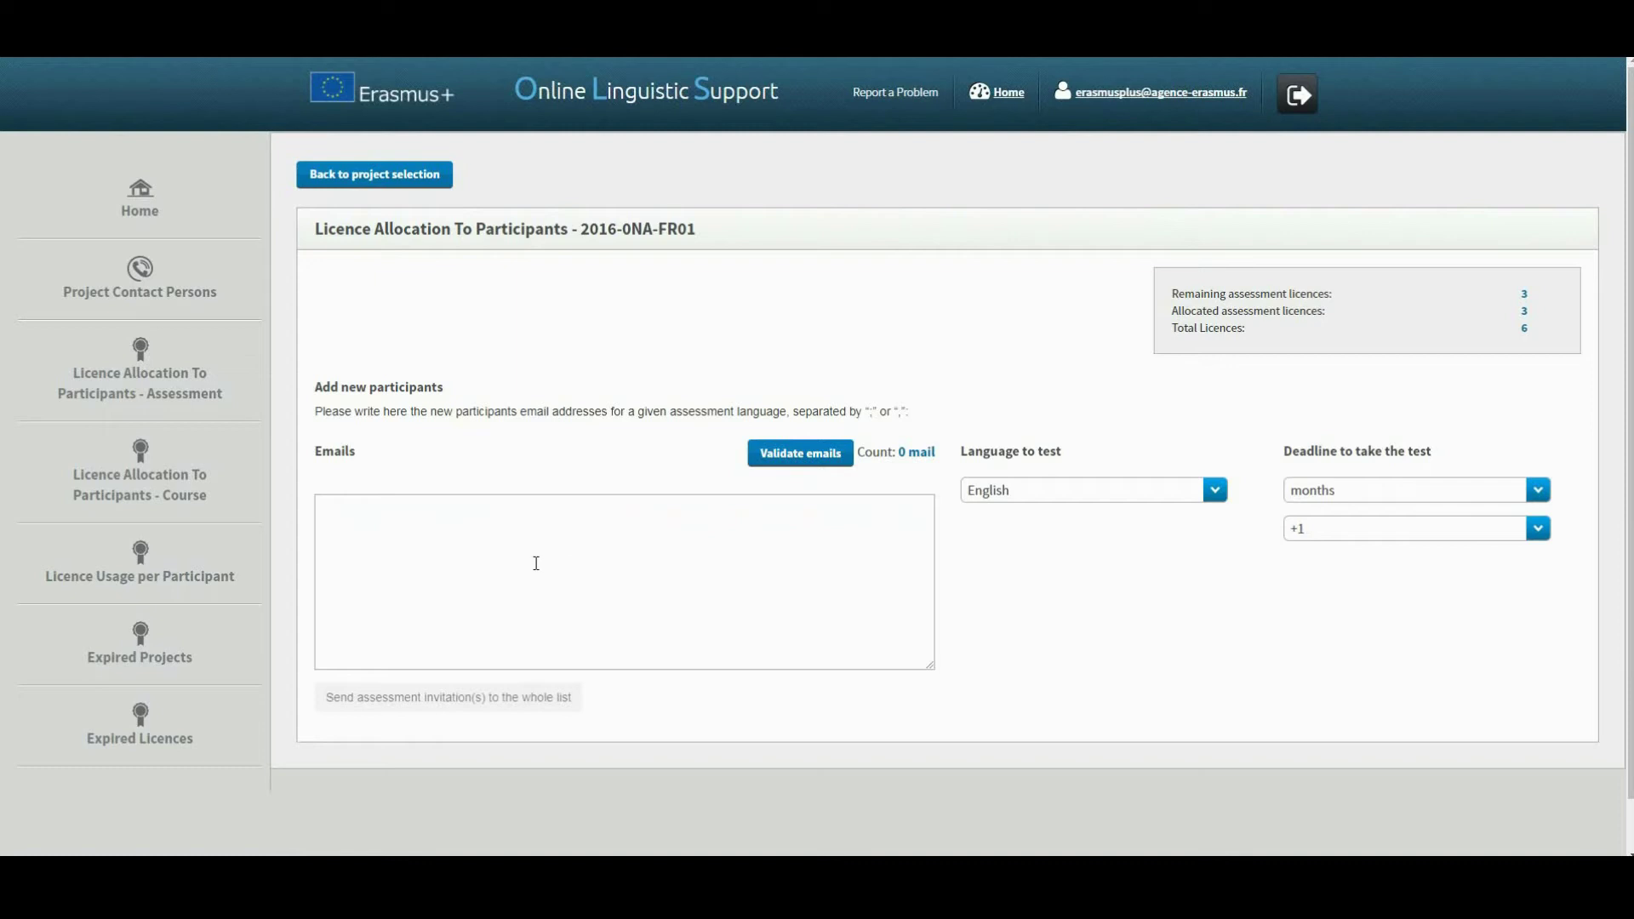
- Enter two new participants' e-mail addresses separated by a semicolon and validate them
left_click(346, 521)
key("ctrl+v")
type(";")
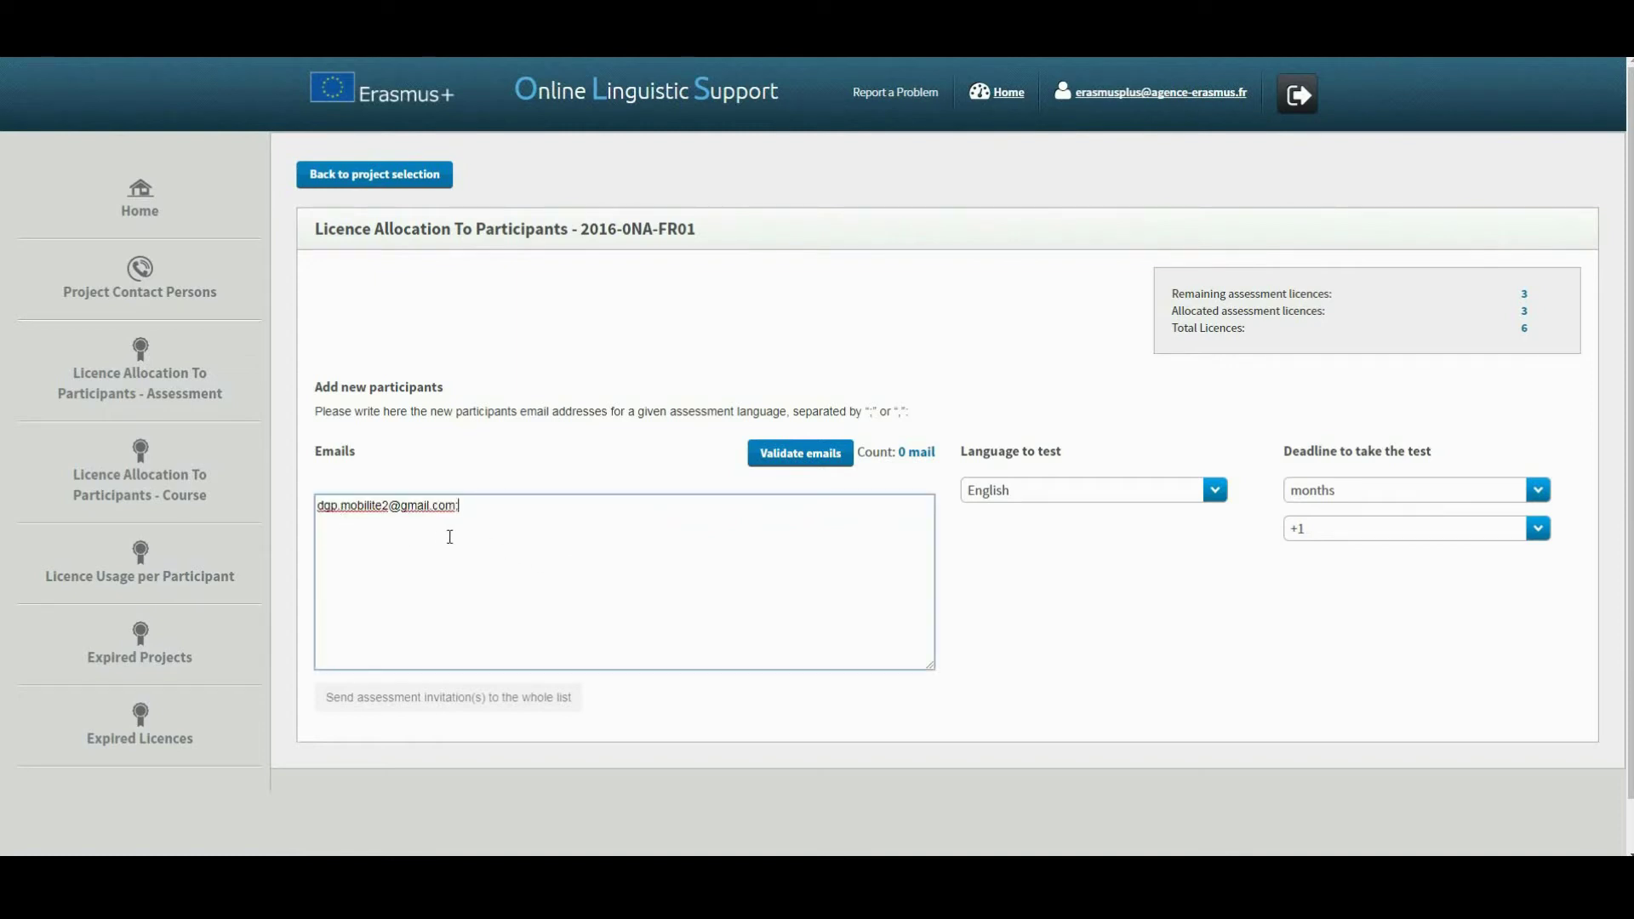
key("ctrl+v")
left_click(529, 507)
key("BackSpace")
type("3")
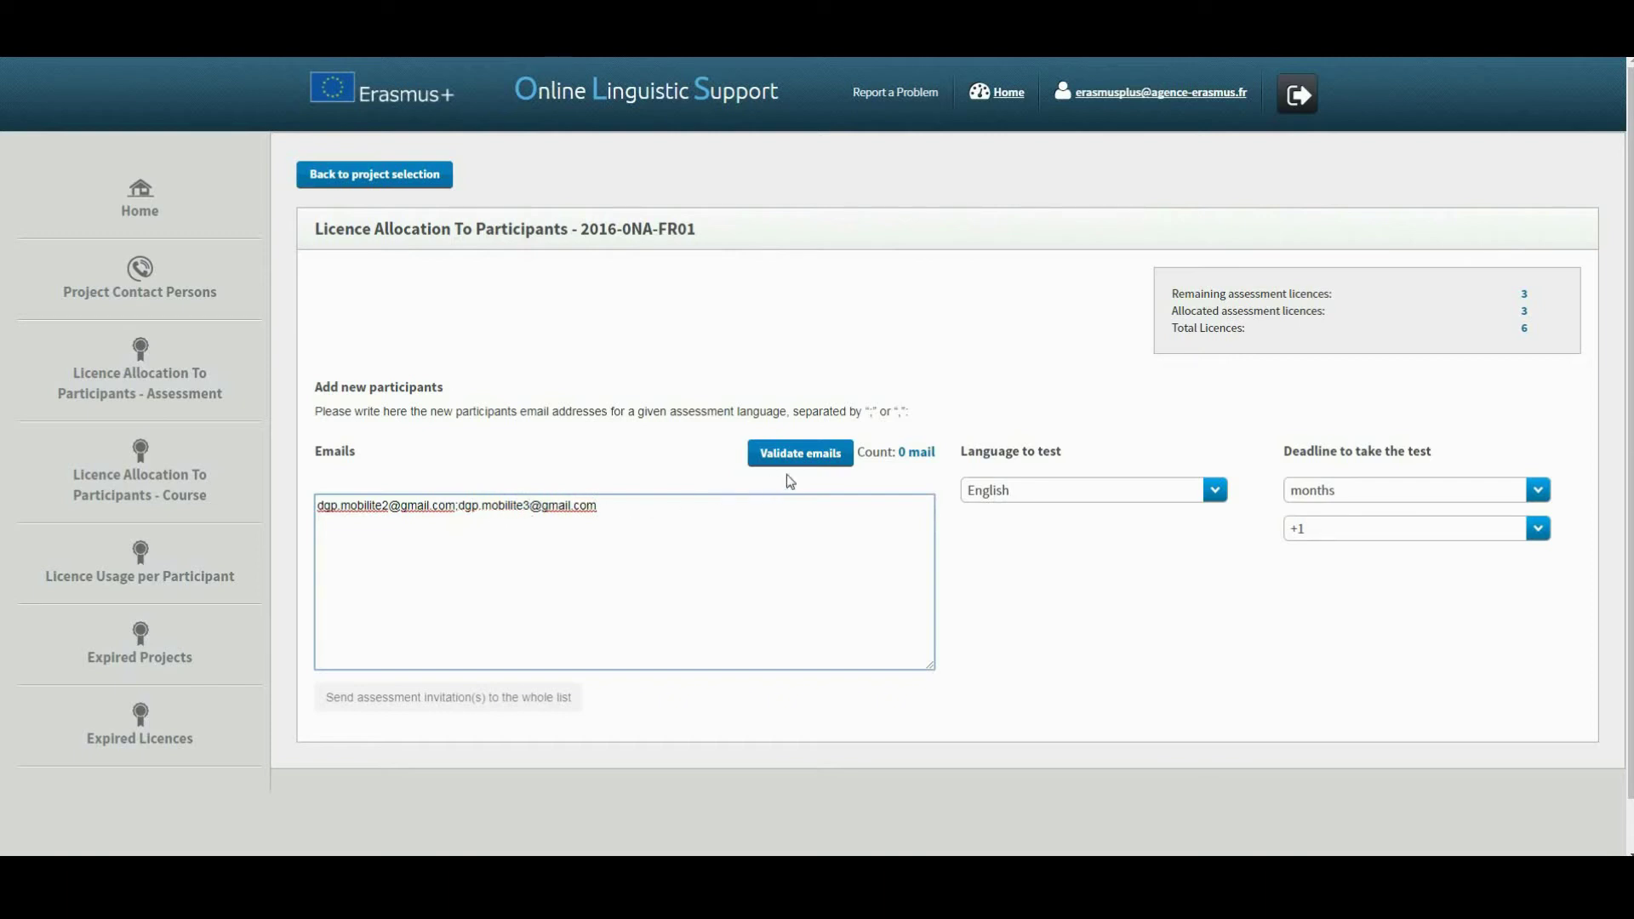
left_click(808, 465)
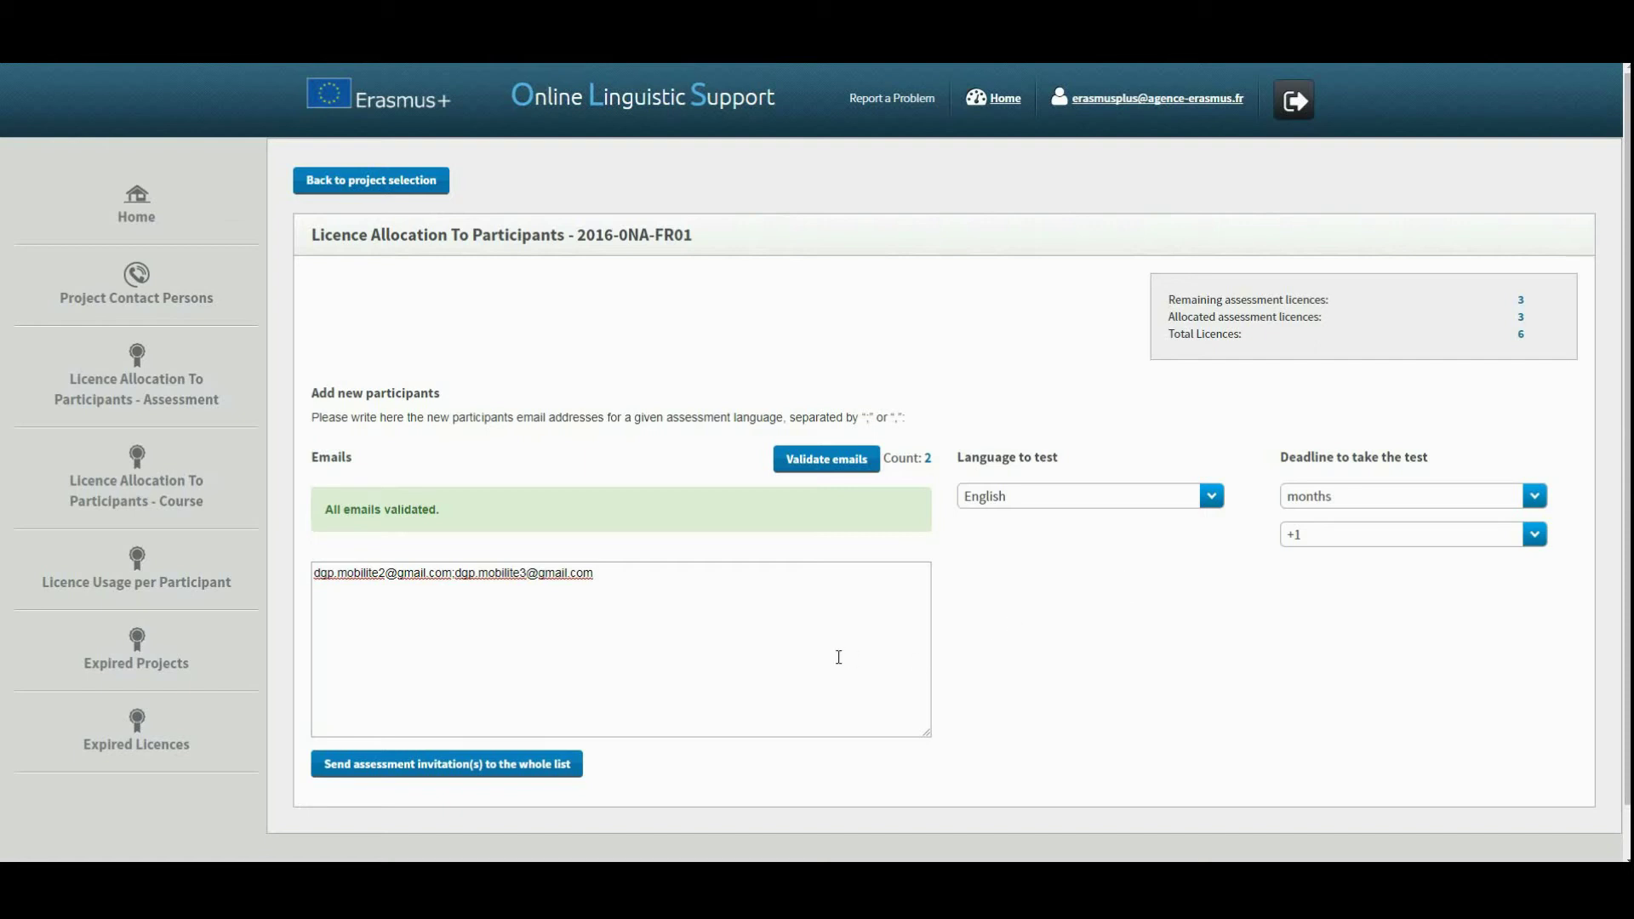
- Open the course licence allocation for project 2016-0NA-FR01 and review its licence figures and new participants
left_click(225, 486)
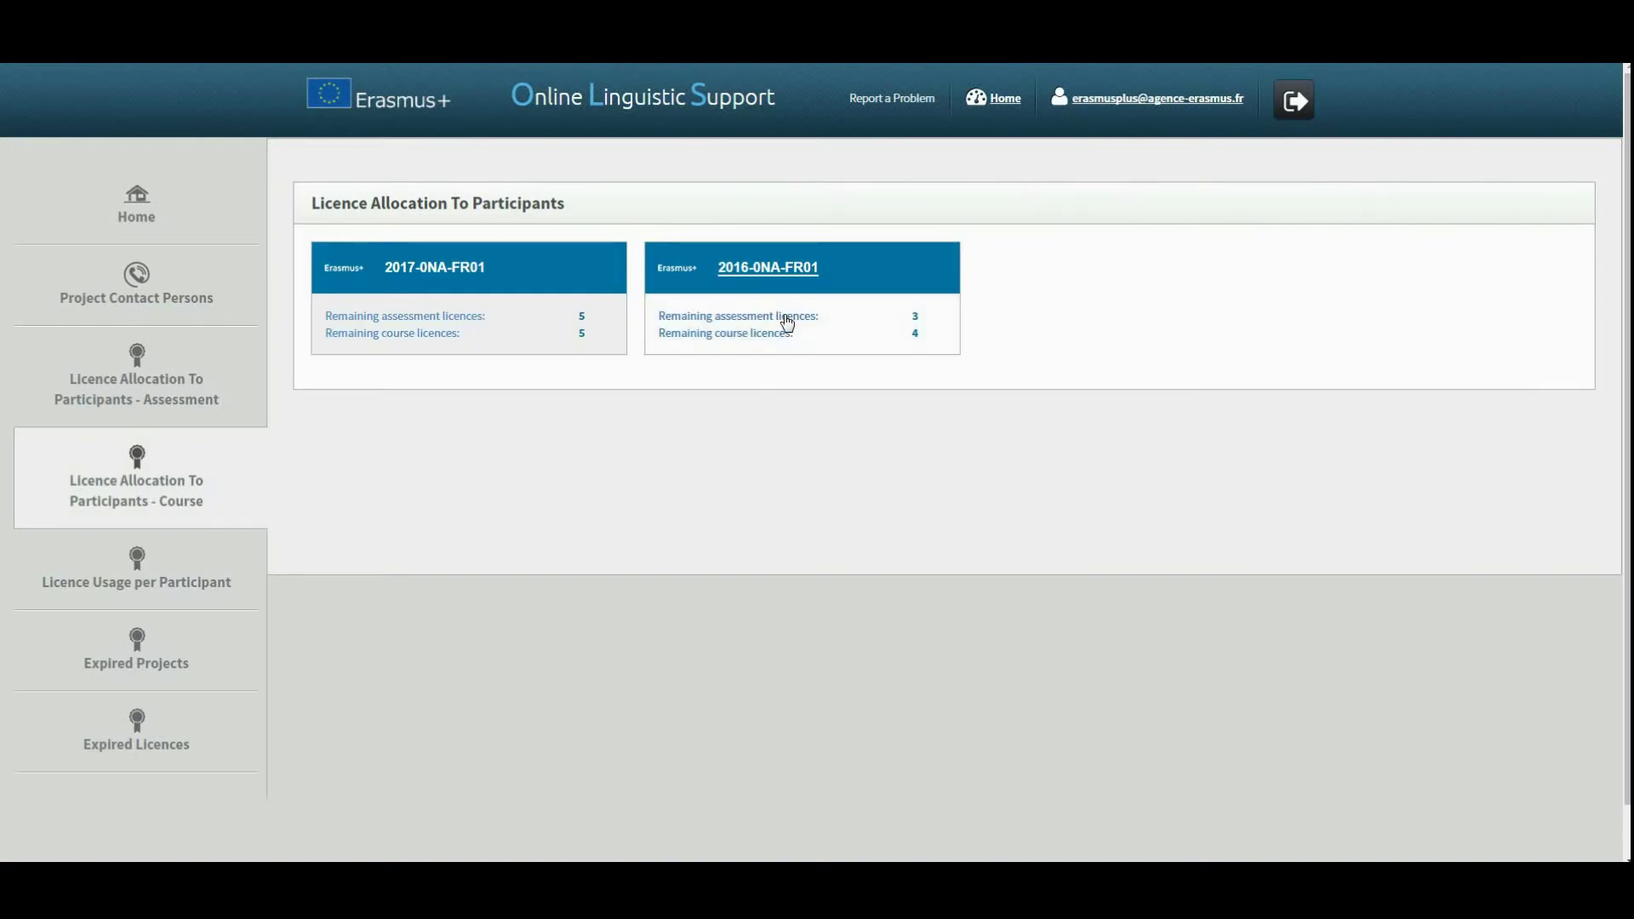
left_click(798, 272)
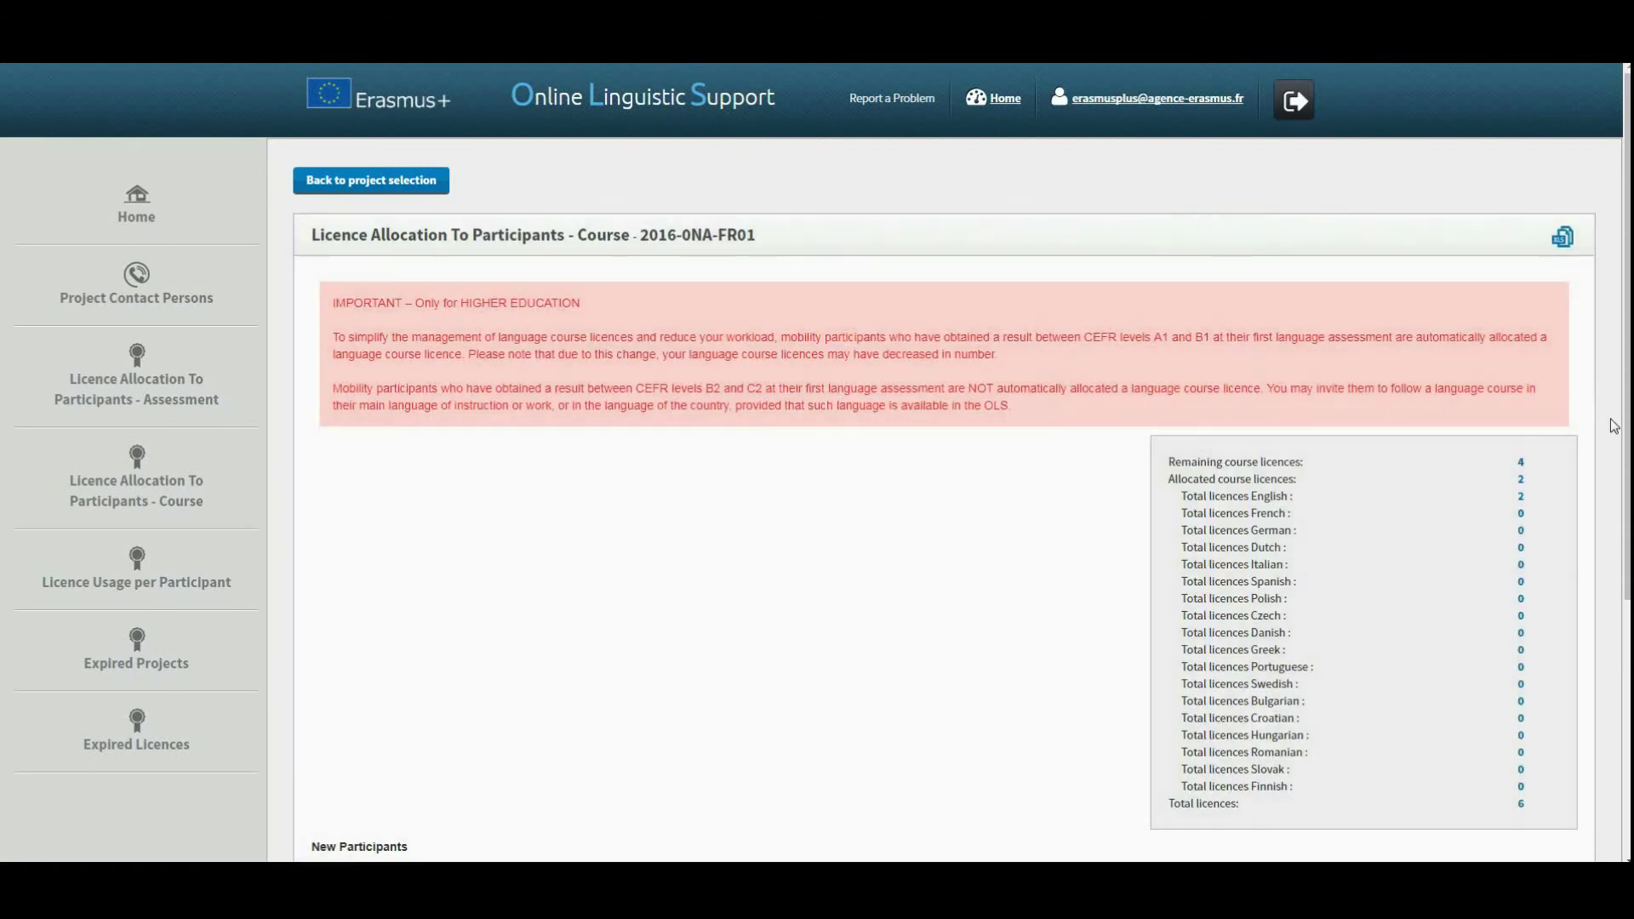
left_click_drag(1625, 453, 1623, 681)
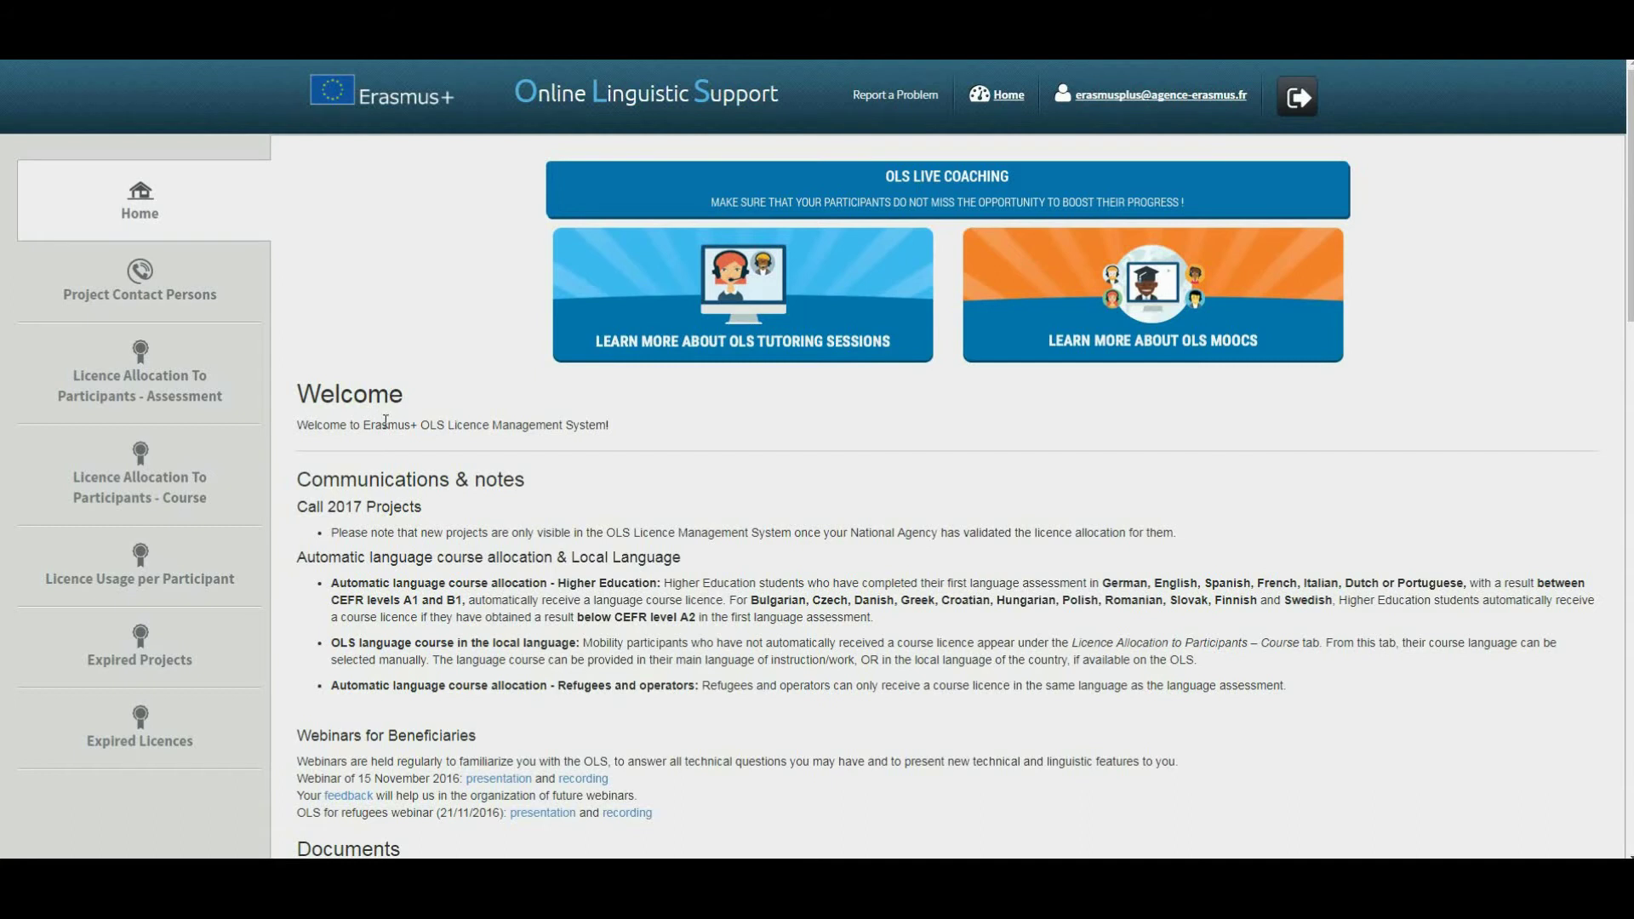
- Open the licence usage per participant and examine all columns of the table
left_click(231, 557)
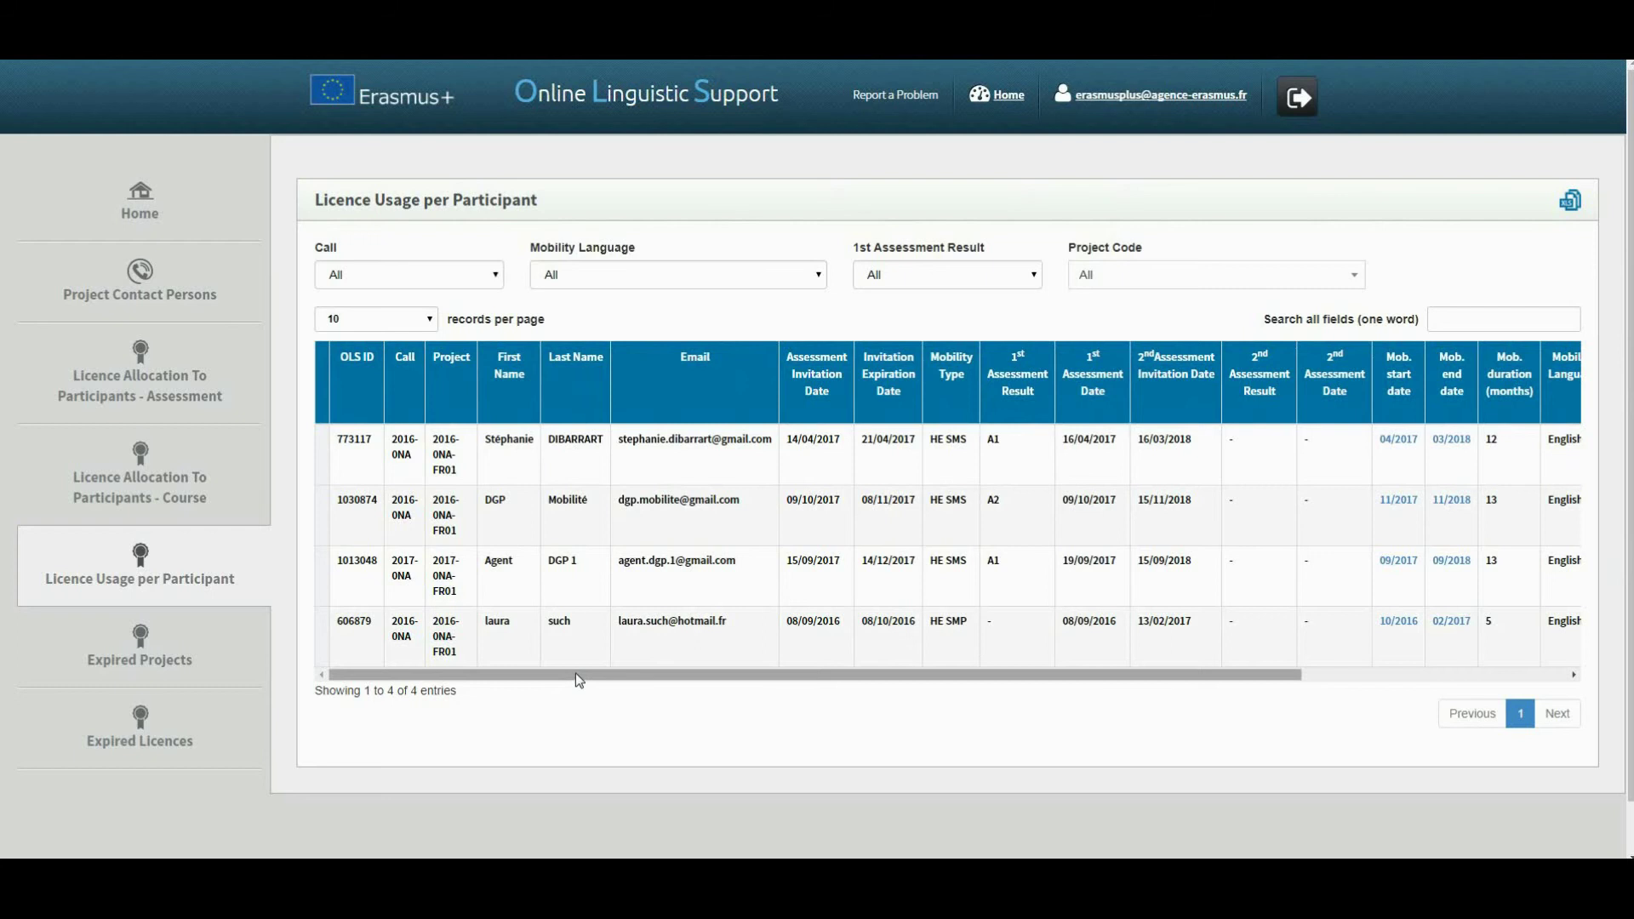
left_click_drag(575, 672, 869, 702)
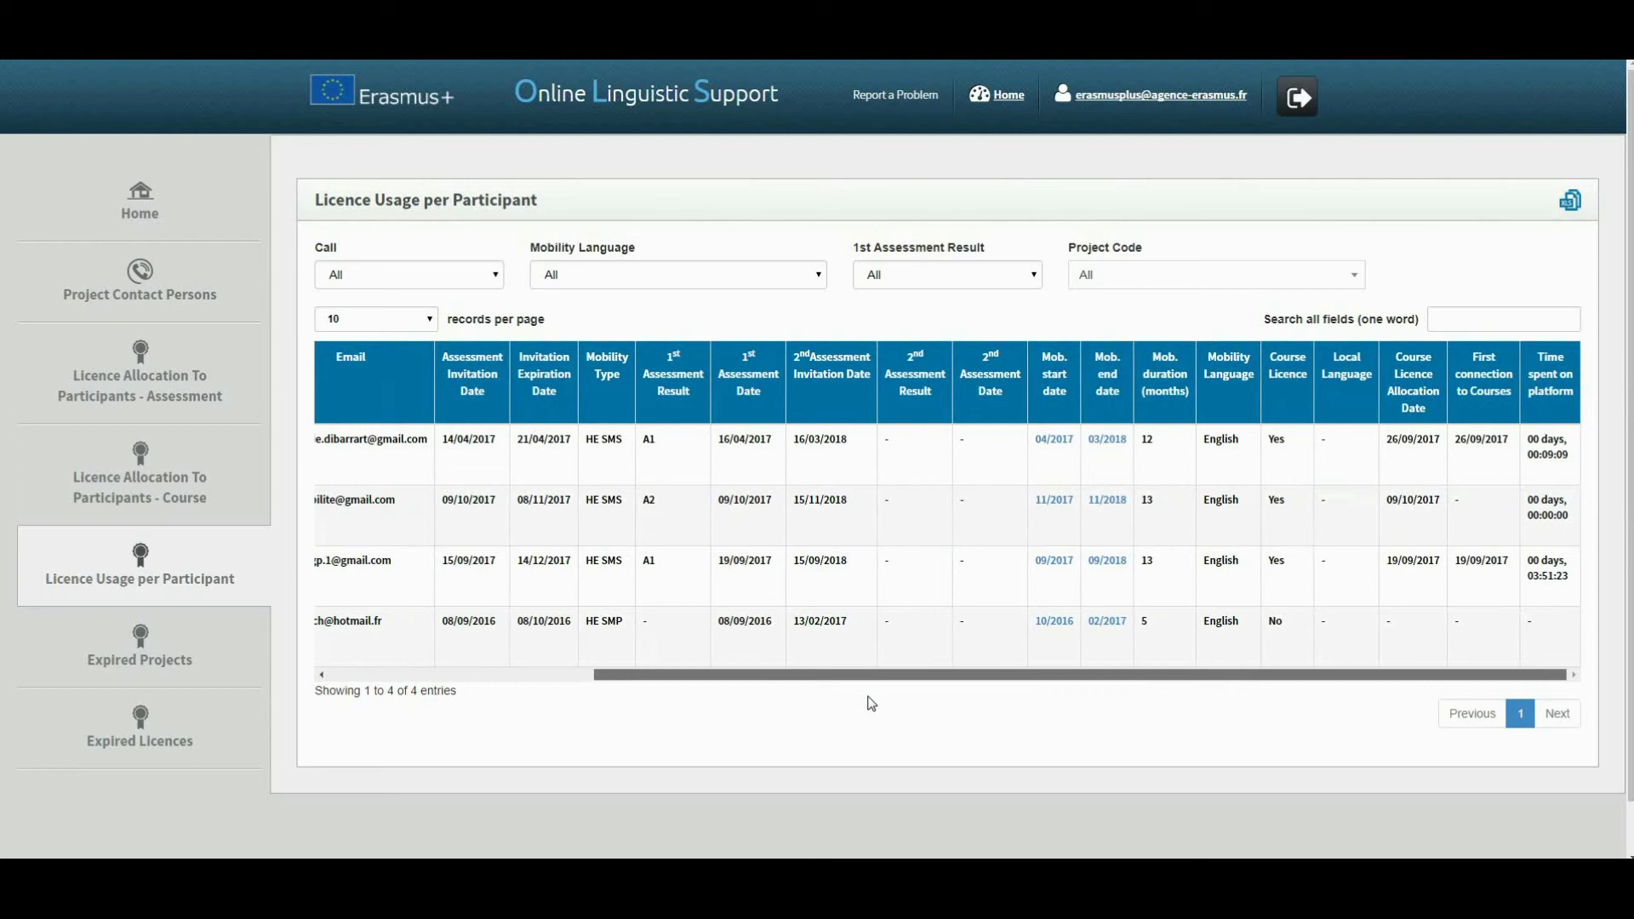
left_click_drag(872, 702, 548, 726)
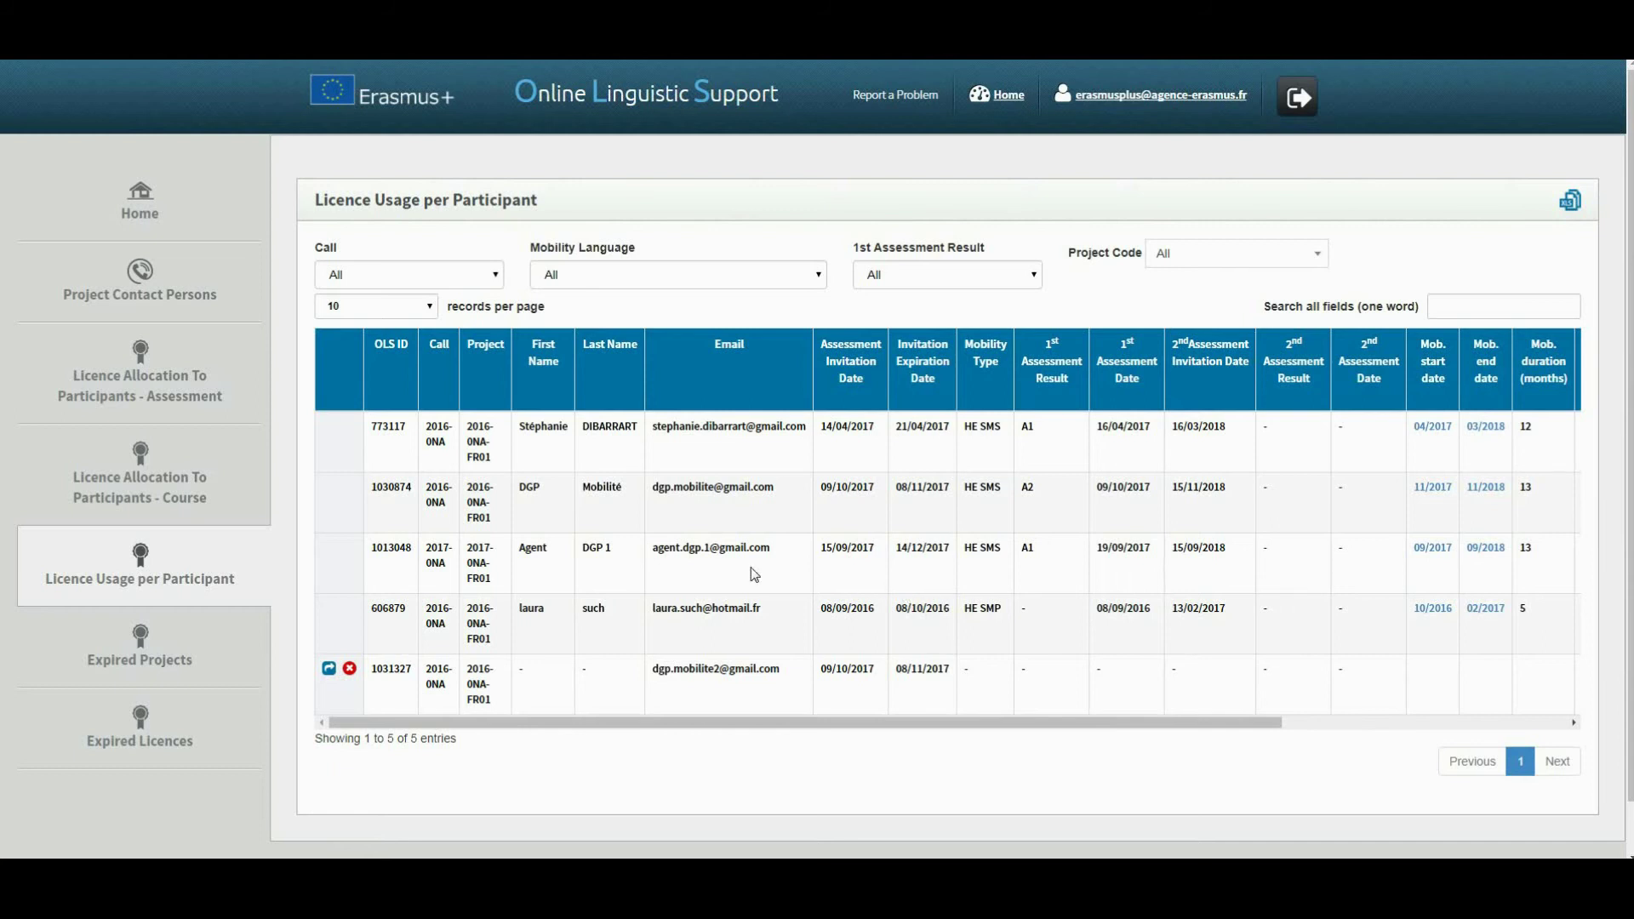
- Cancel the pending assessment invitation of the participant whose name fields are empty
left_click(349, 669)
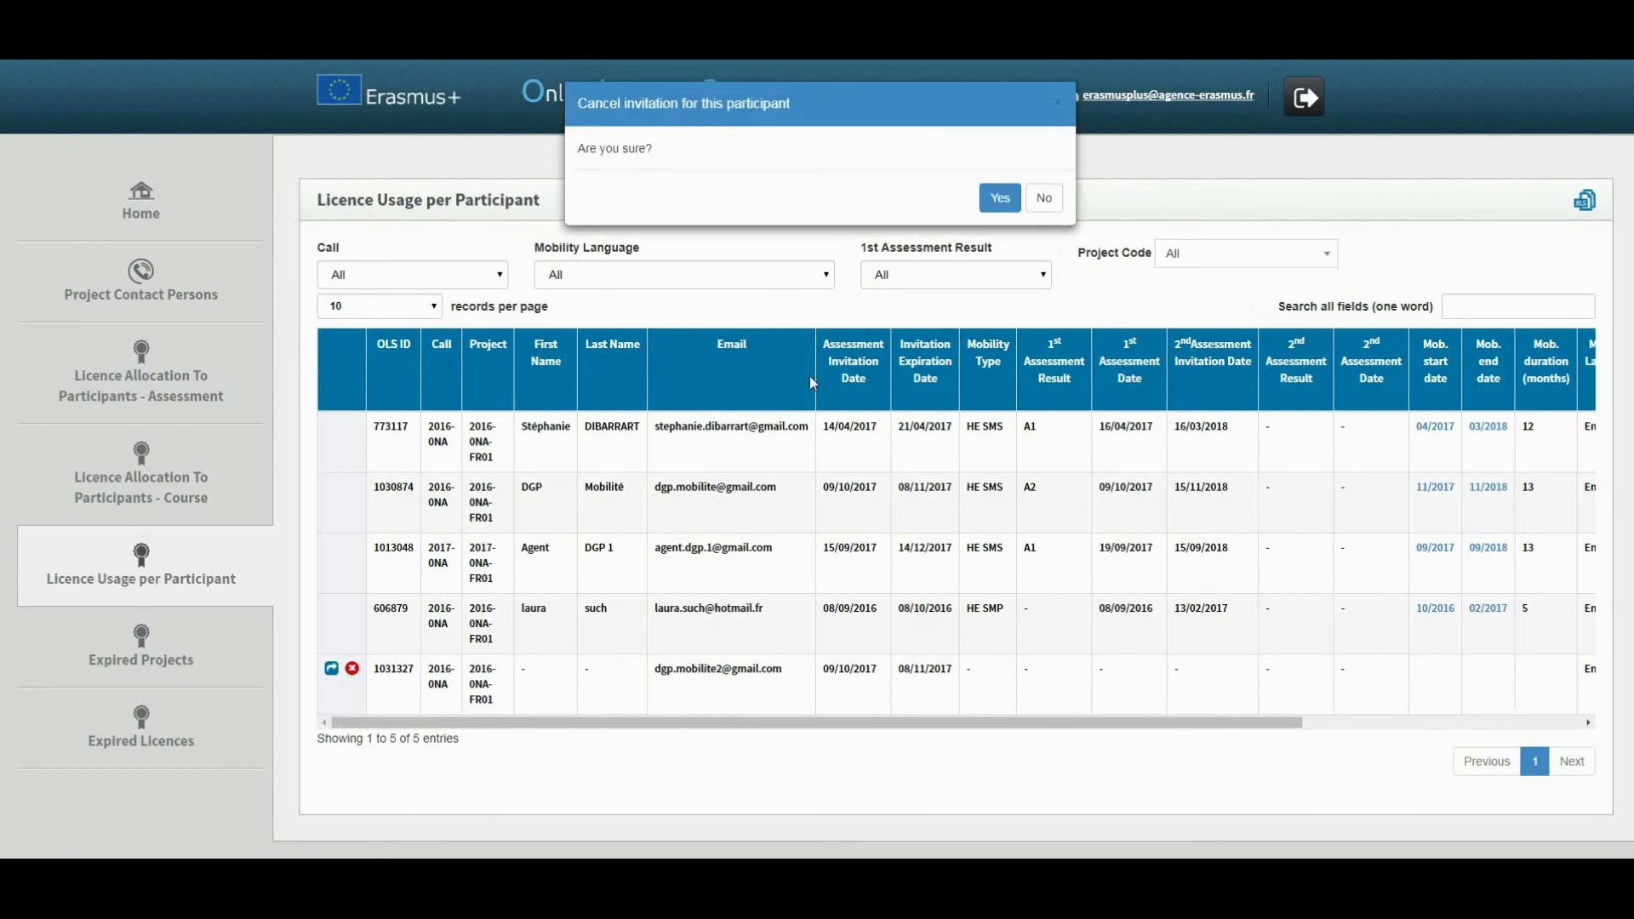
left_click(999, 211)
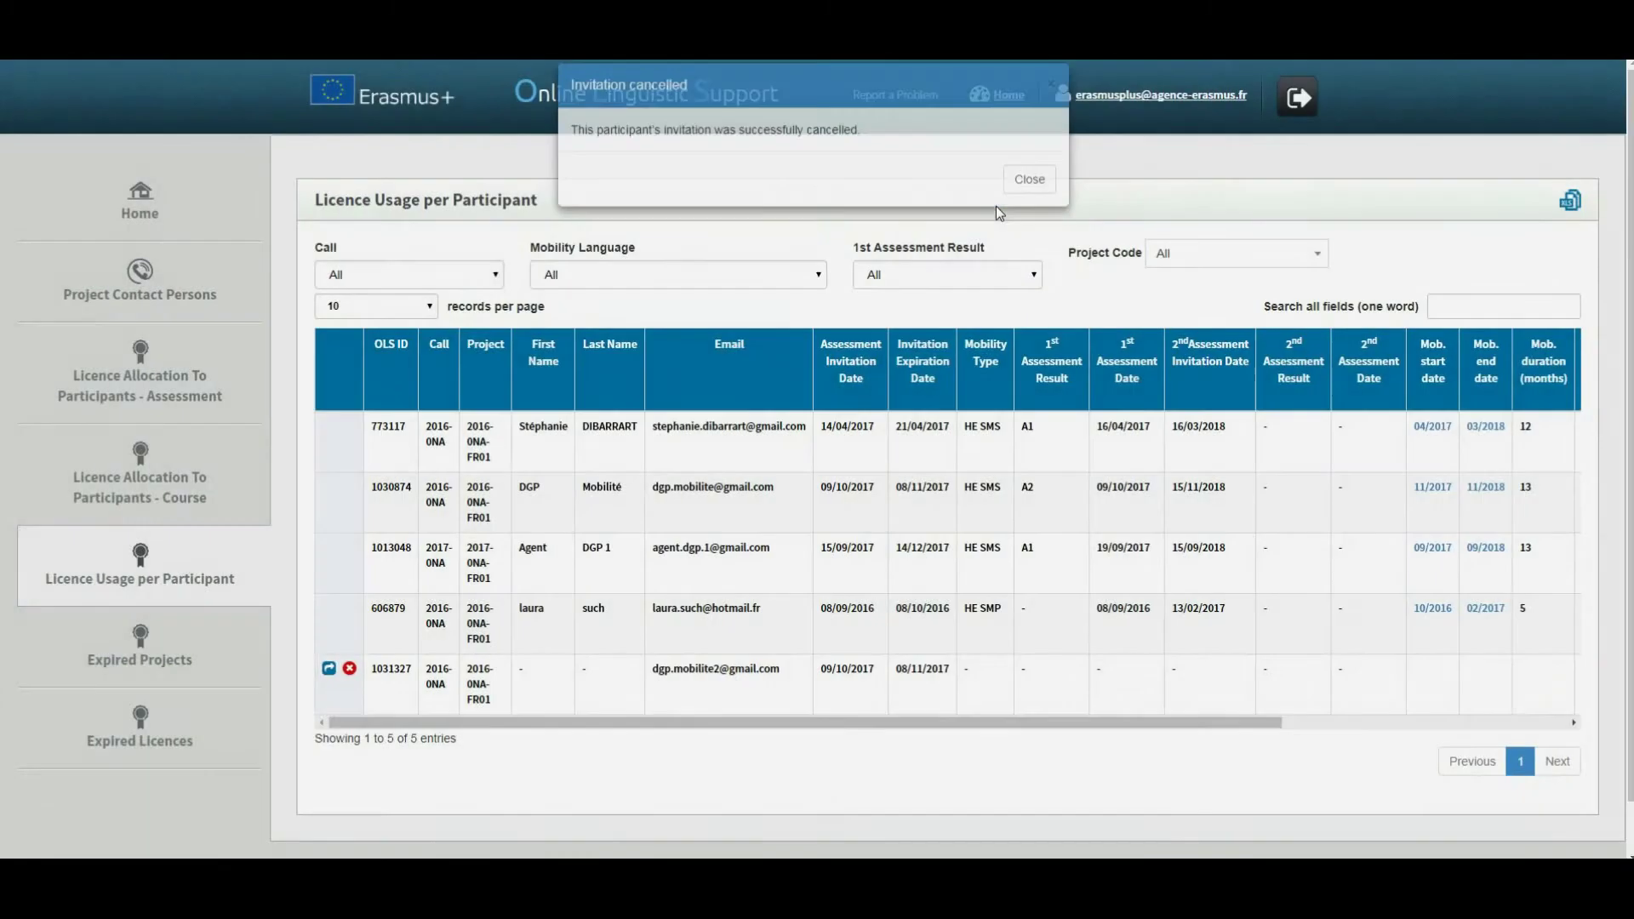
left_click(1034, 204)
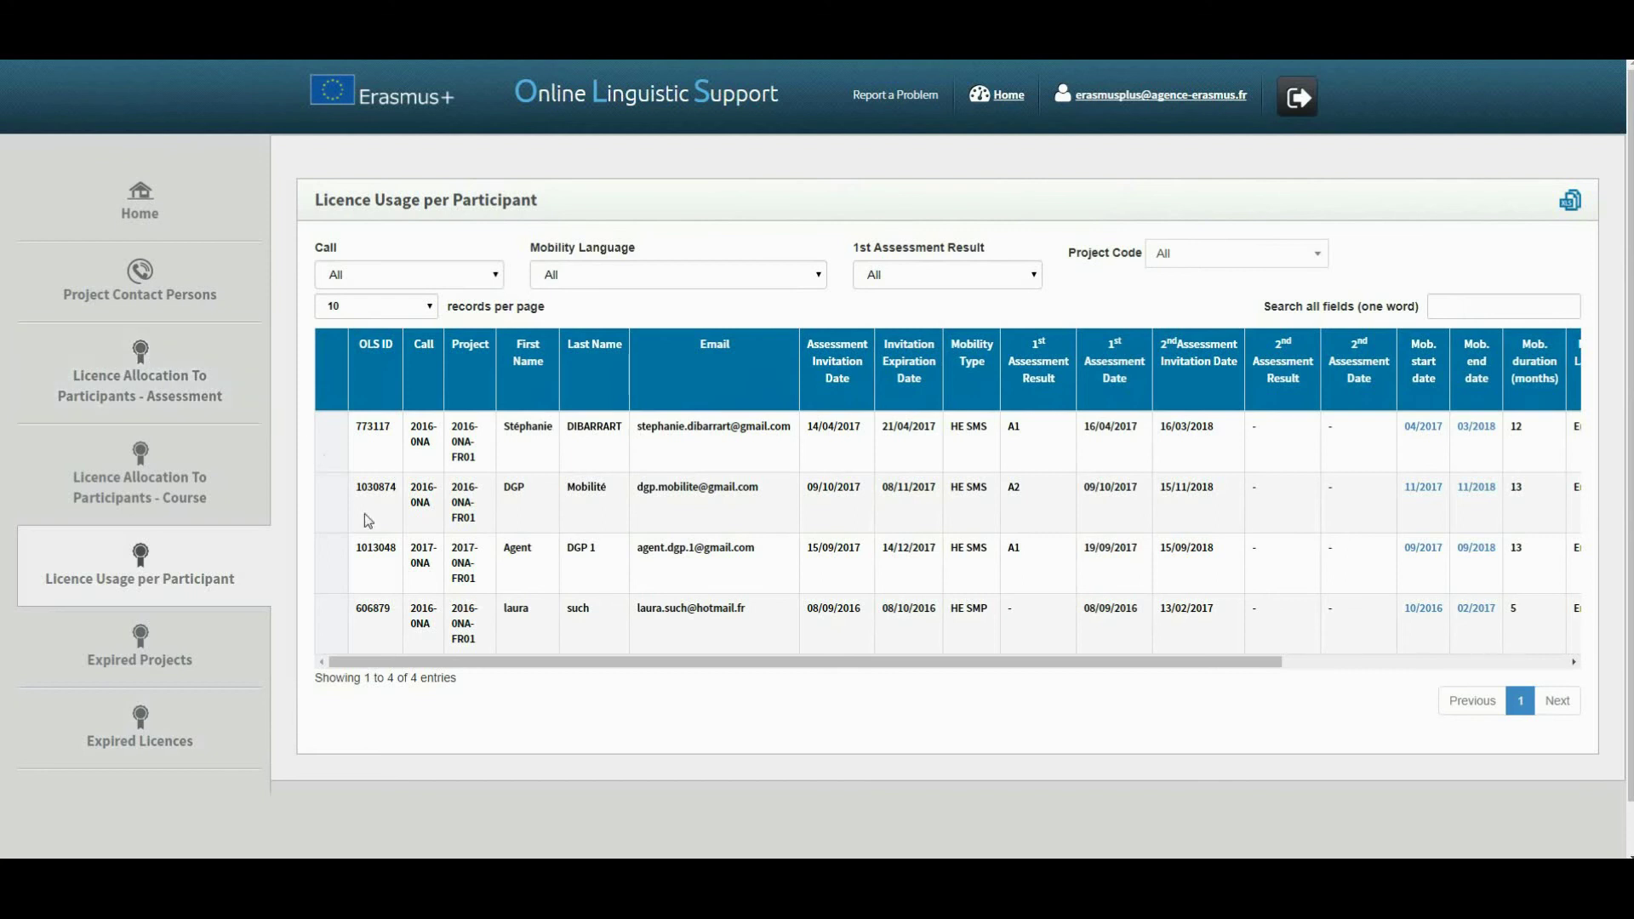
- View the expired licences and open the form for reporting a problem
left_click(212, 733)
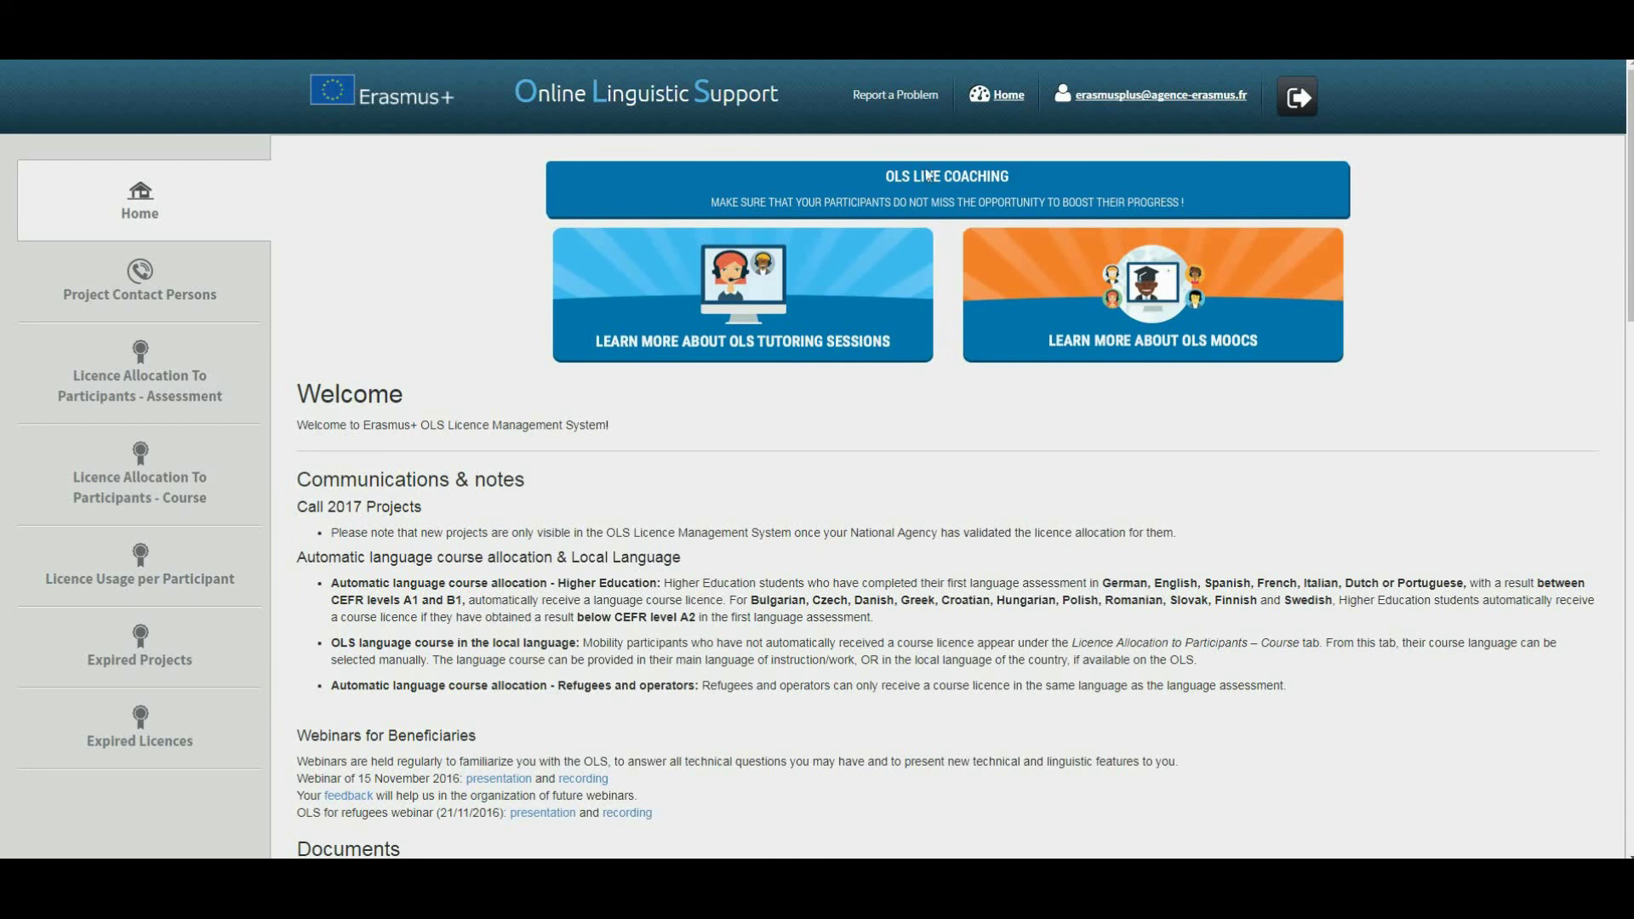
left_click(907, 106)
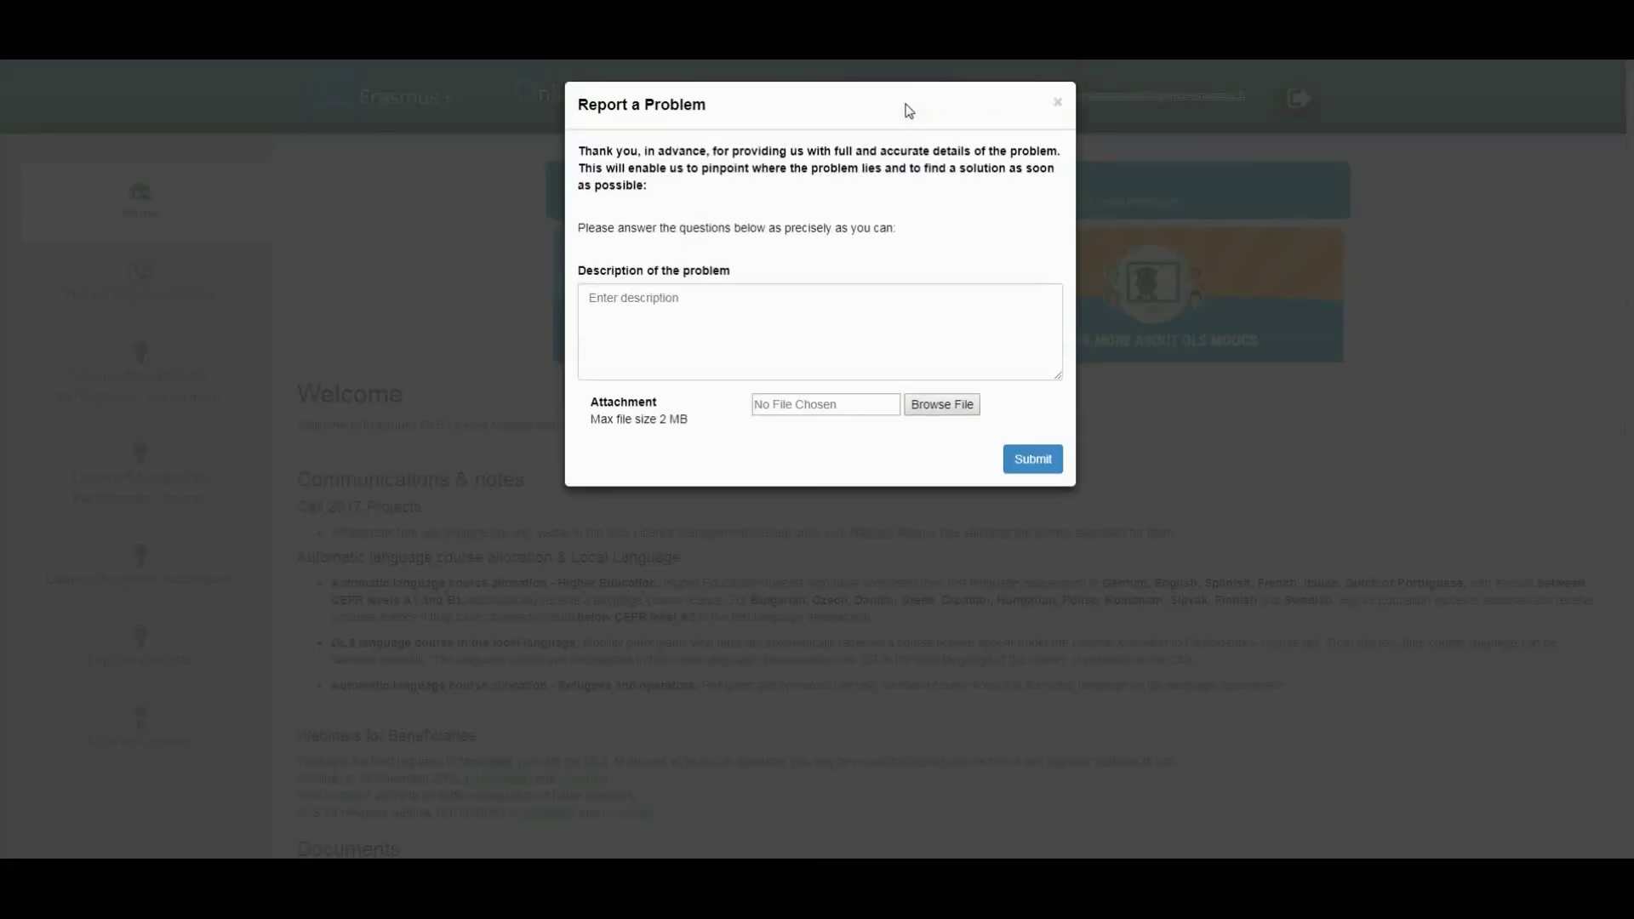